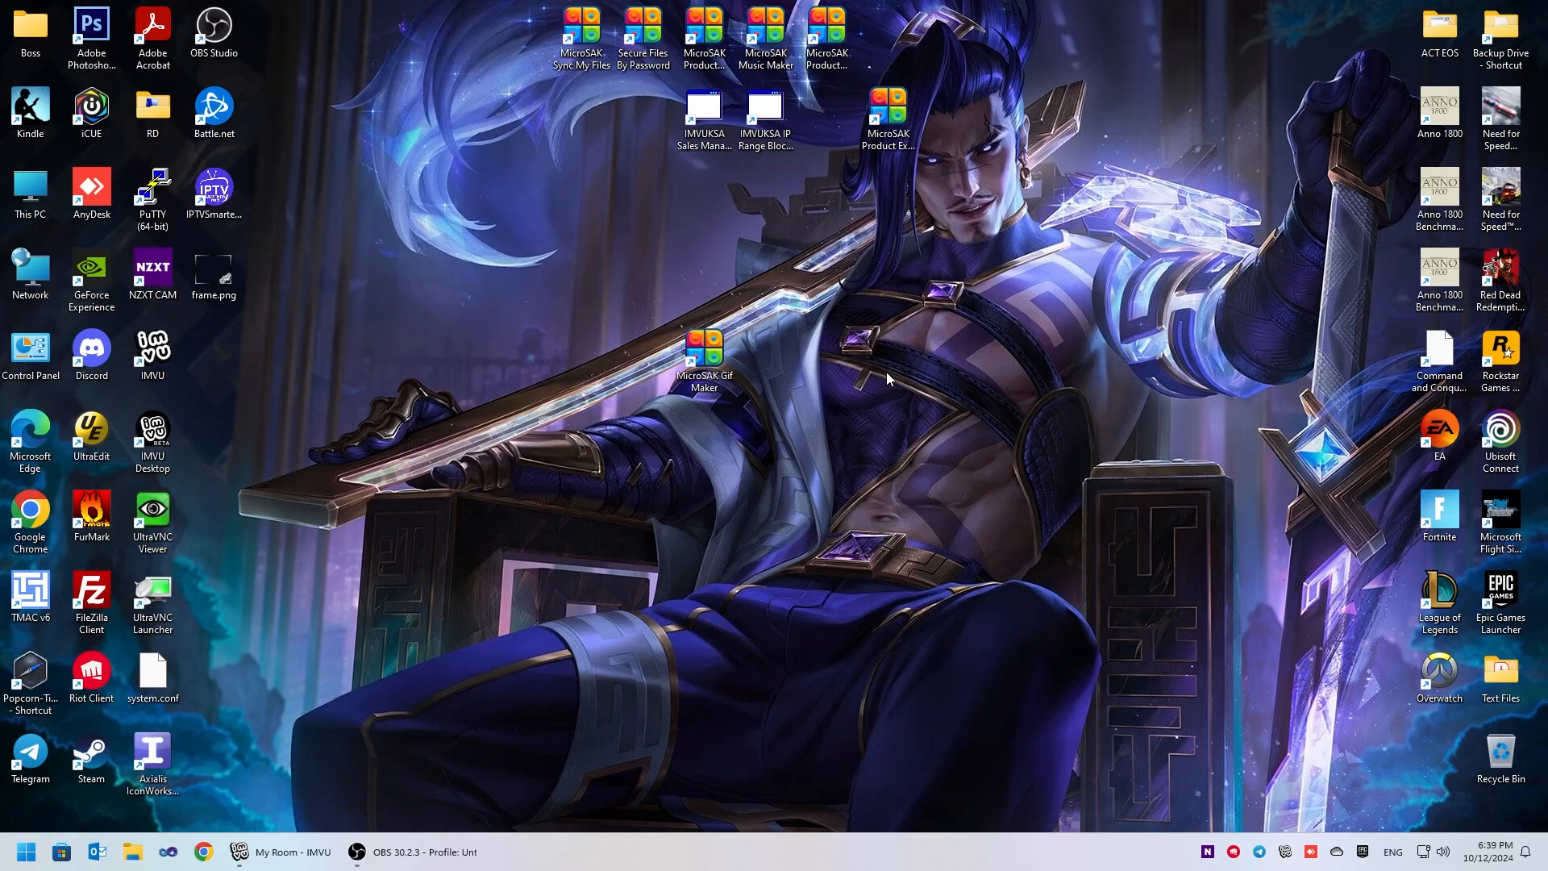
# - Open the Windows display settings, choose 100% (Recommended) as the scale, and close the settings
pyautogui.rightClick(833, 453)
pyautogui.click(888, 642)
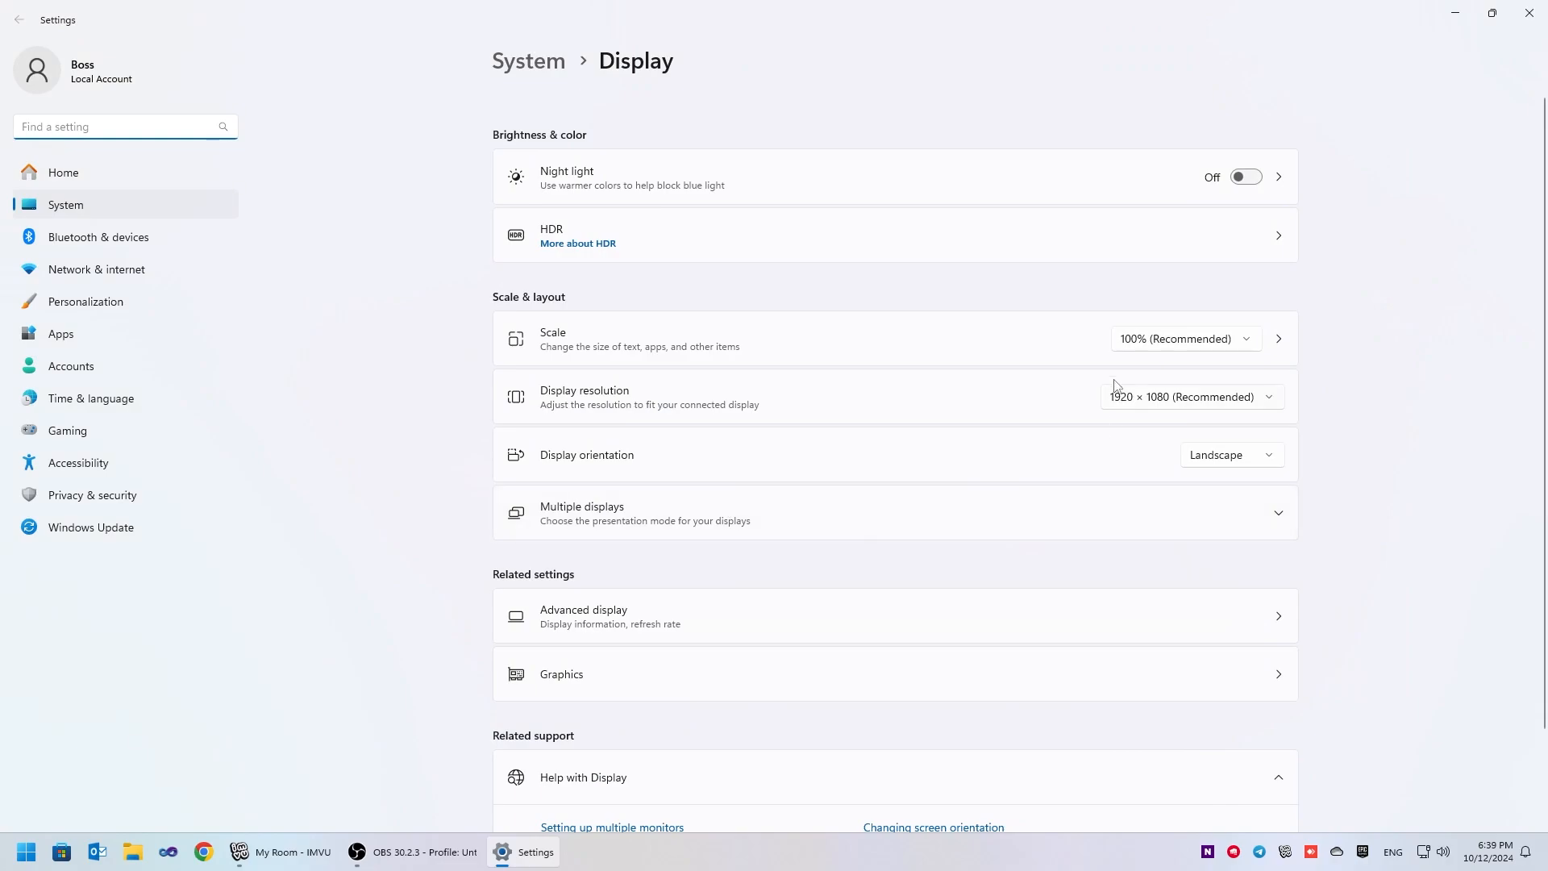
pyautogui.click(1149, 343)
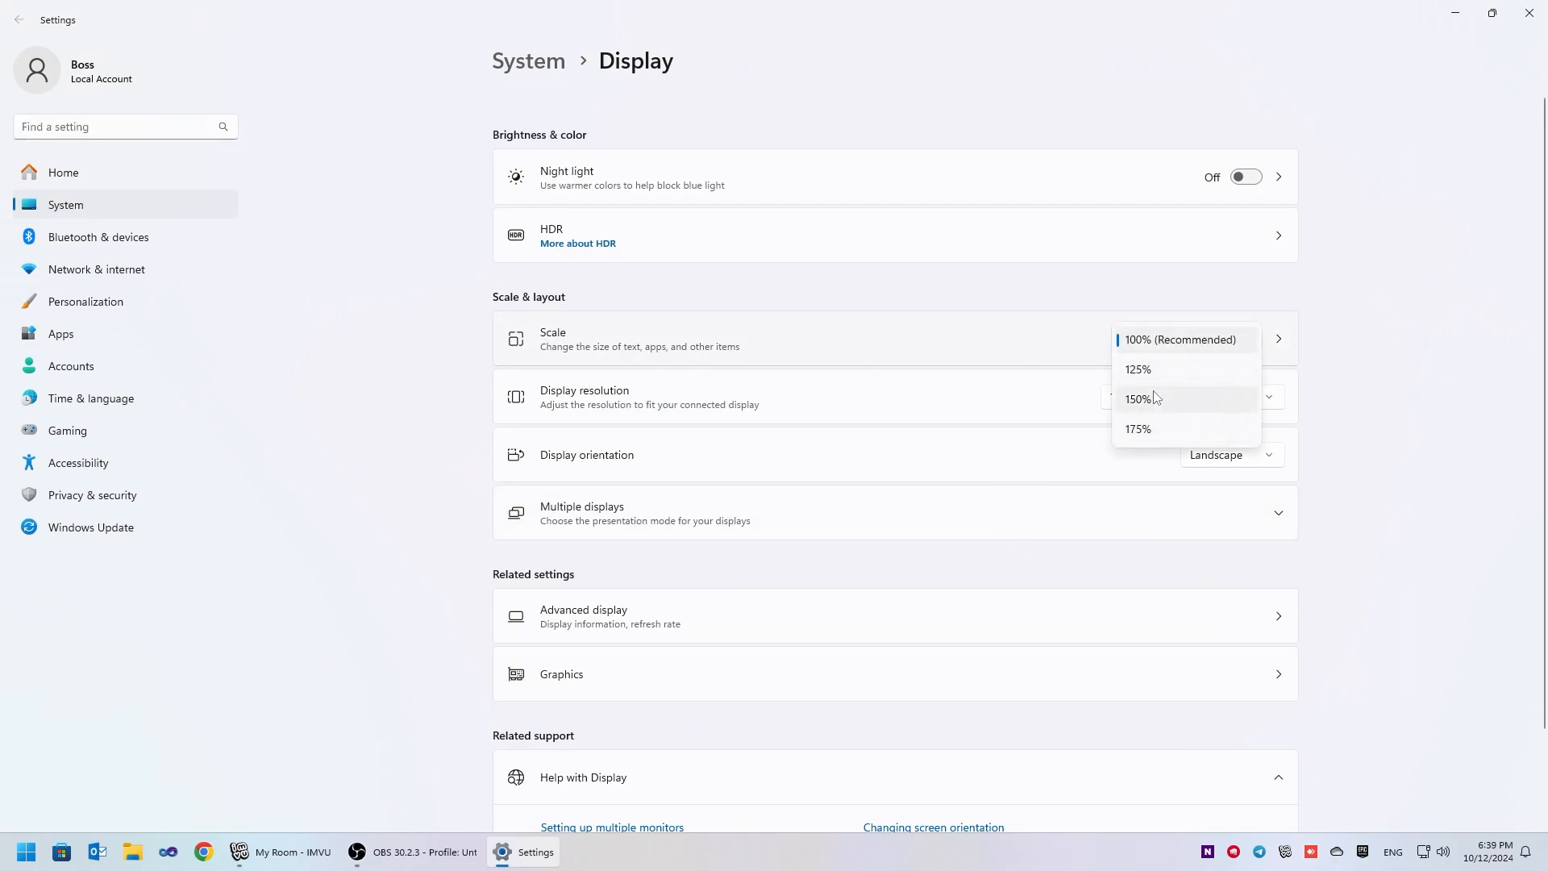
pyautogui.click(1149, 340)
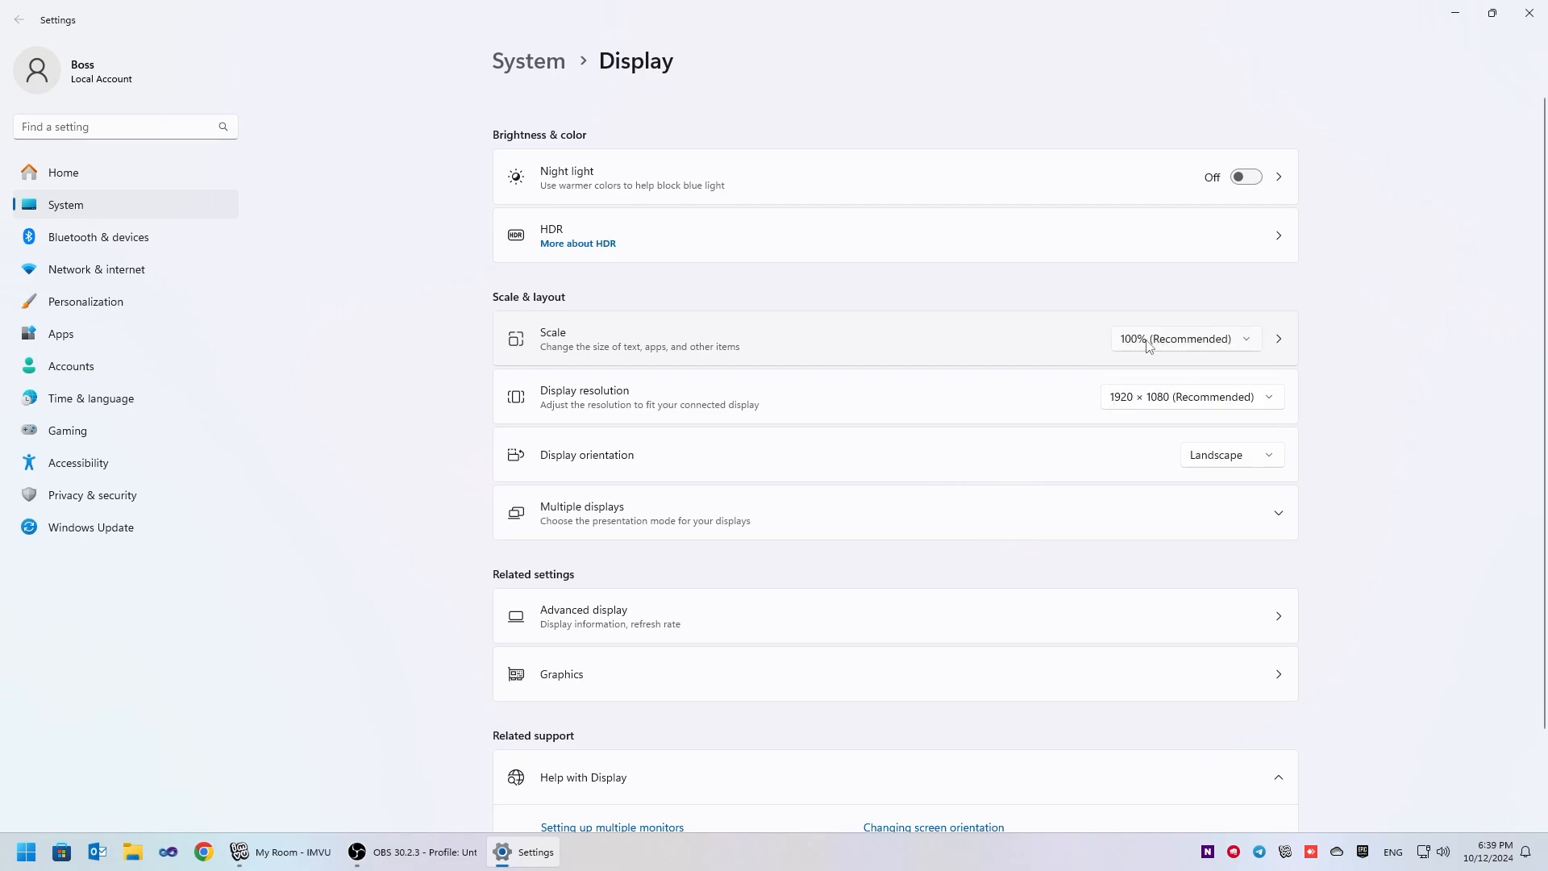
pyautogui.click(1530, 13)
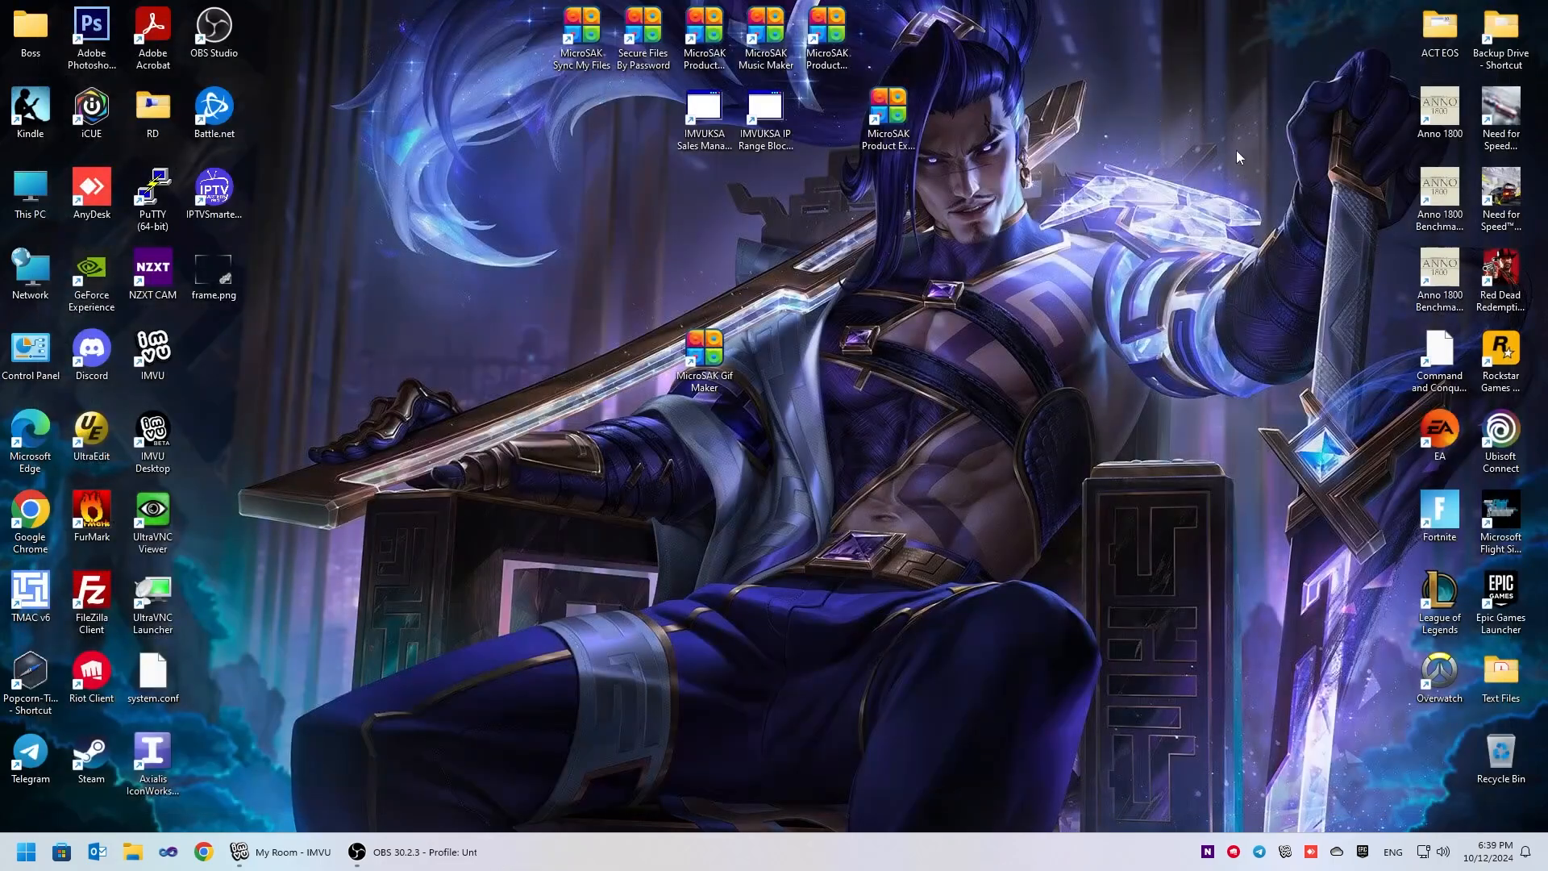
# - Launch MicroSAK Gif Maker and bring the IMVU room up behind its window
pyautogui.click(704, 358)
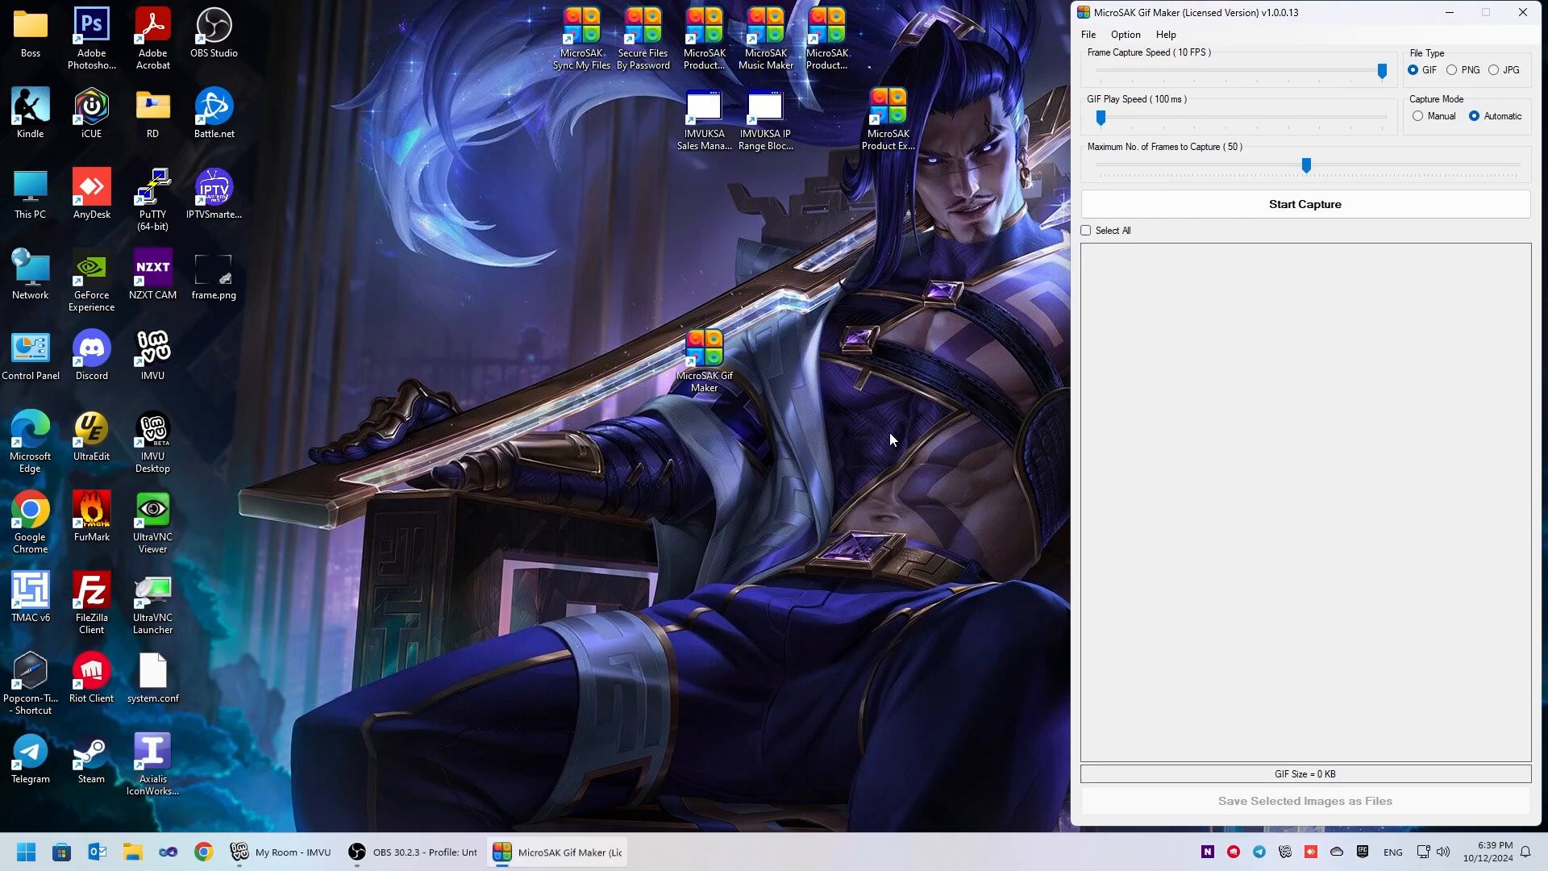
pyautogui.click(1168, 37)
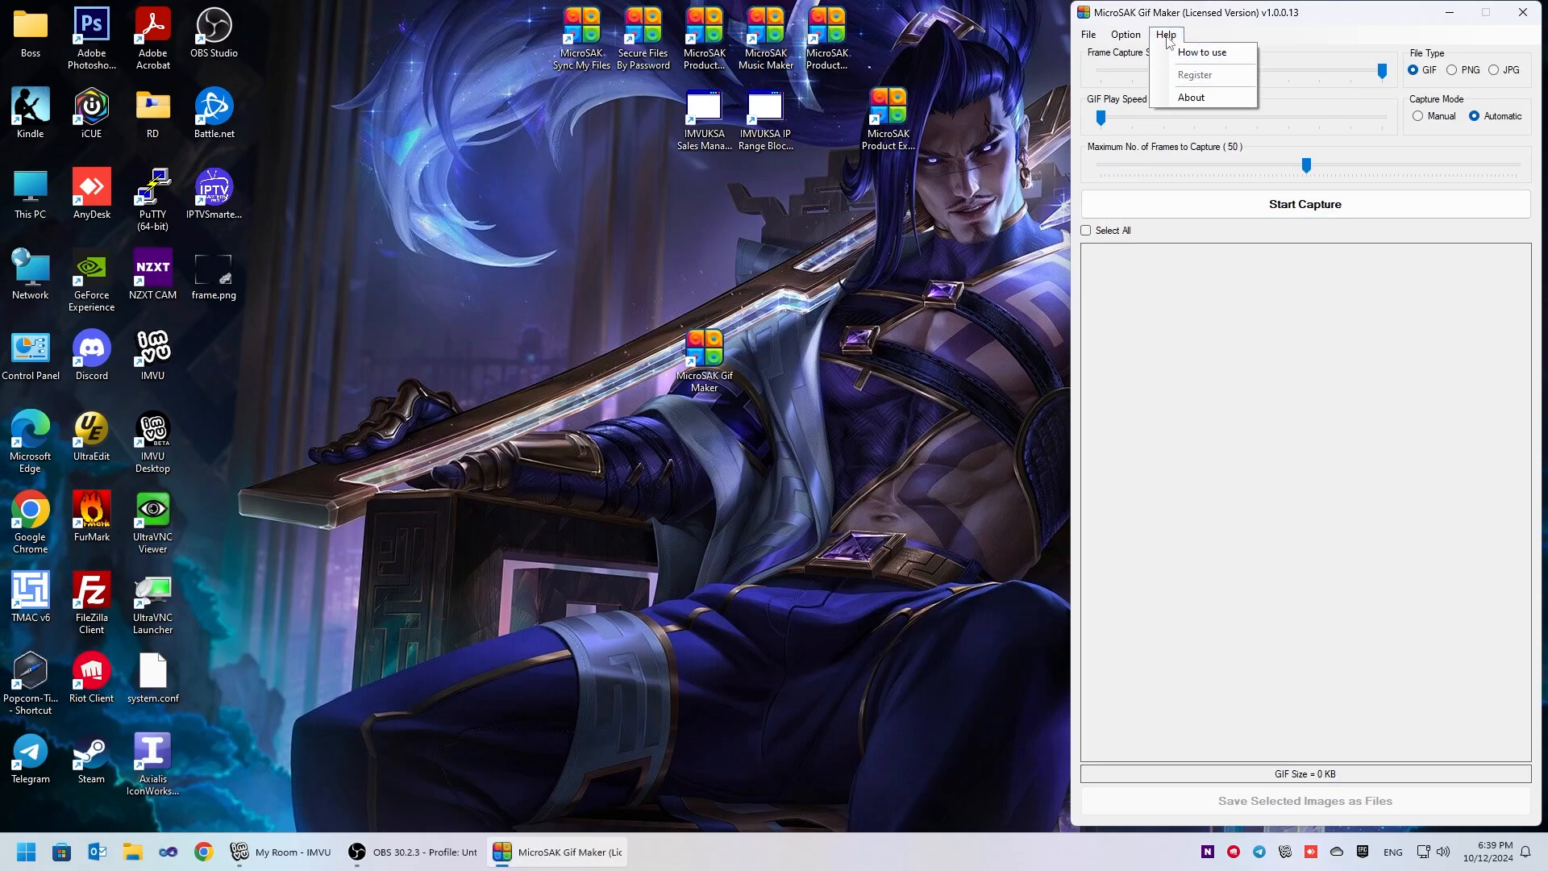
pyautogui.click(1169, 38)
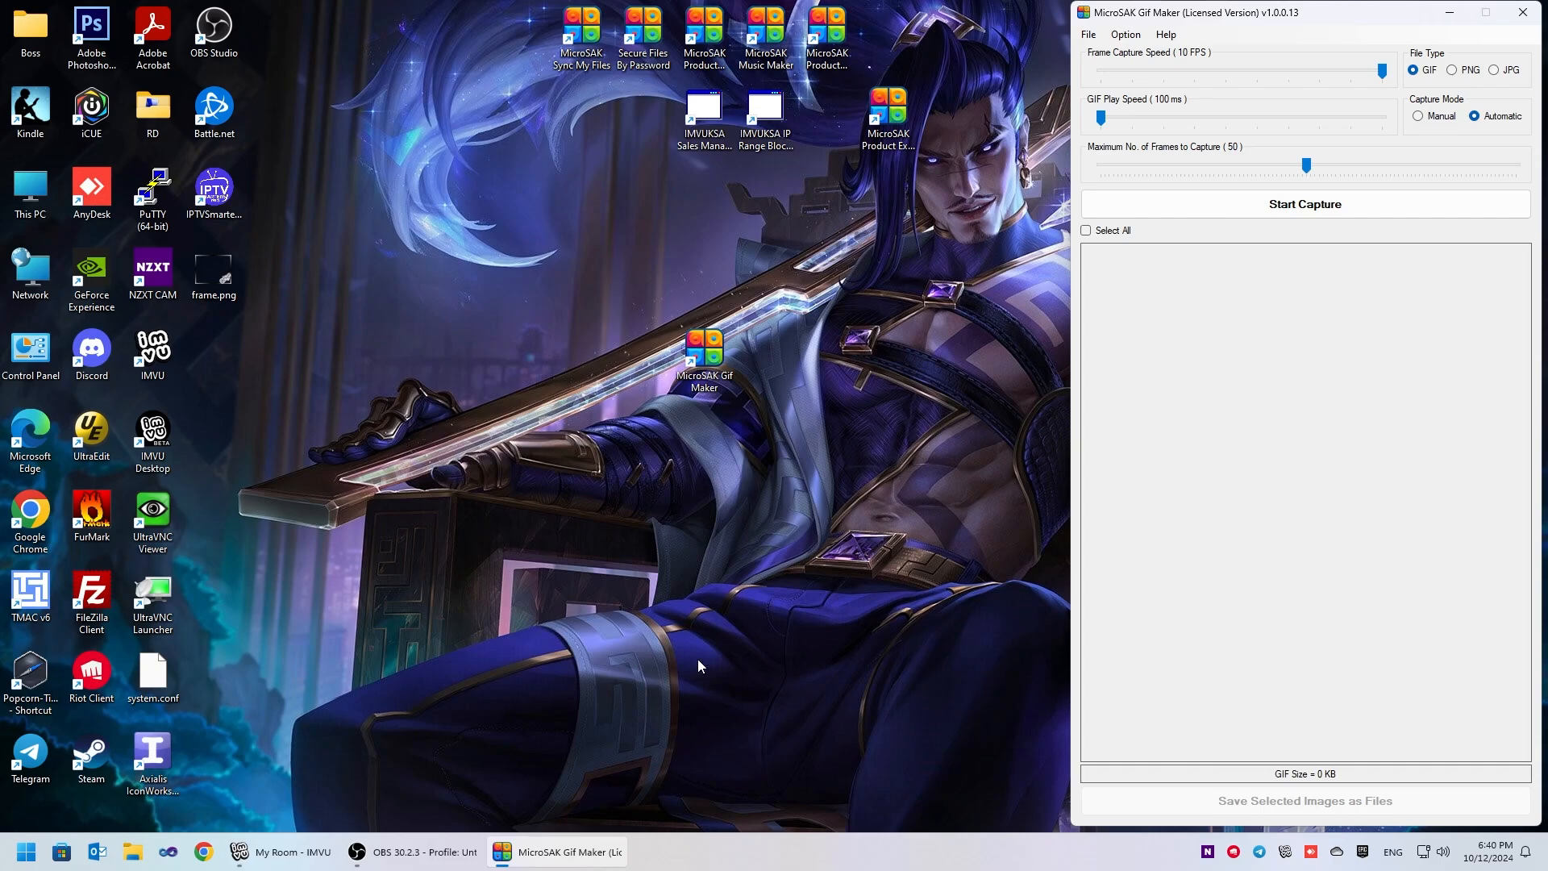
pyautogui.click(282, 852)
pyautogui.click(532, 865)
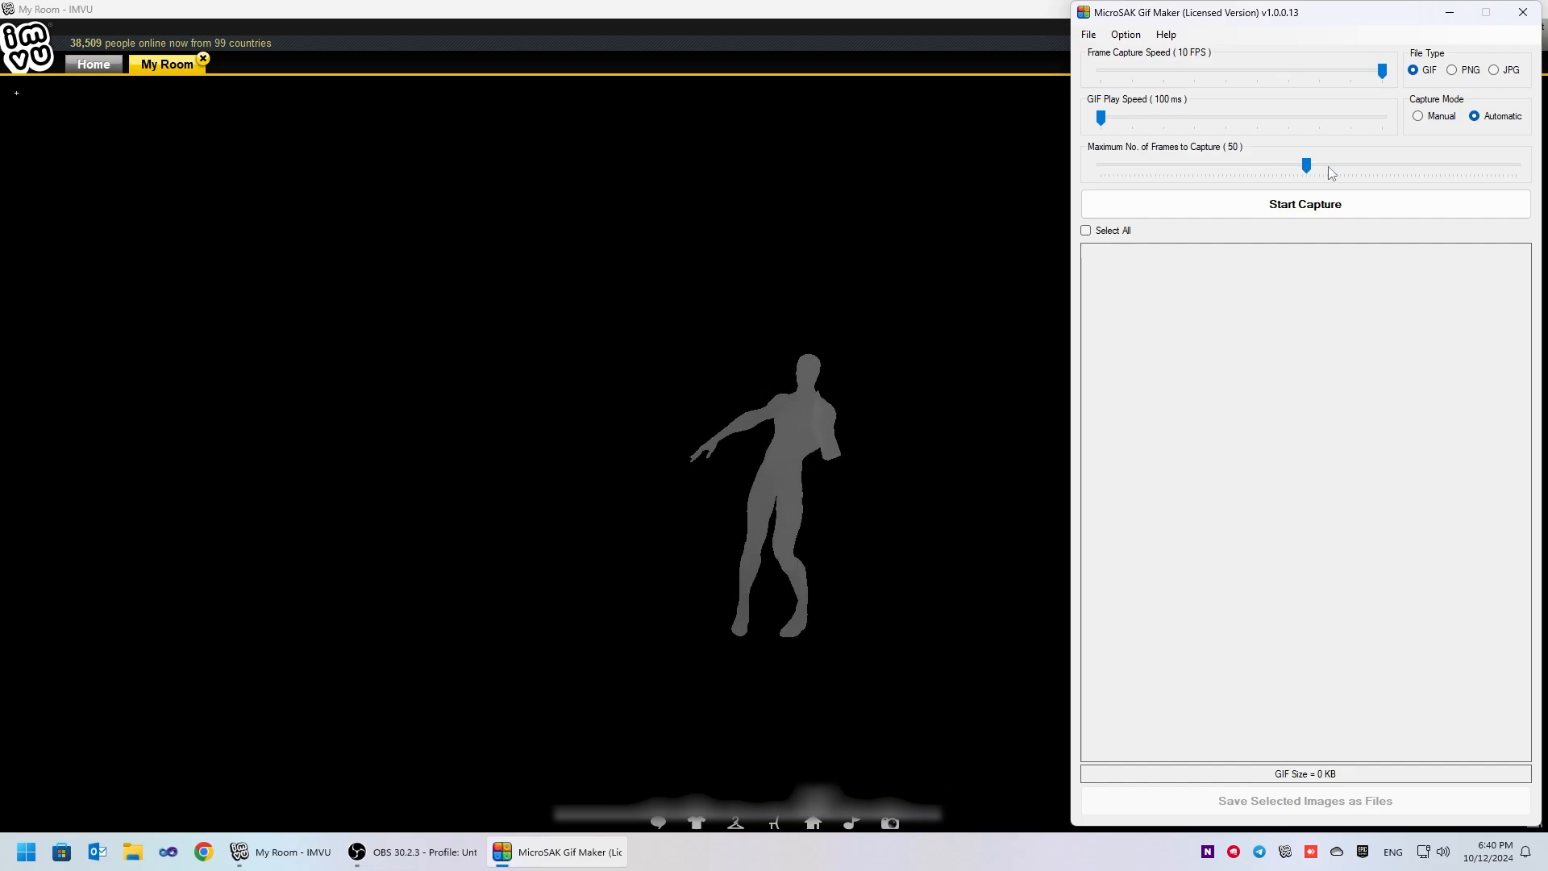
# - Start a capture, enlarge and position the capture frame around the dancing avatar, and record the frames
pyautogui.click(1286, 206)
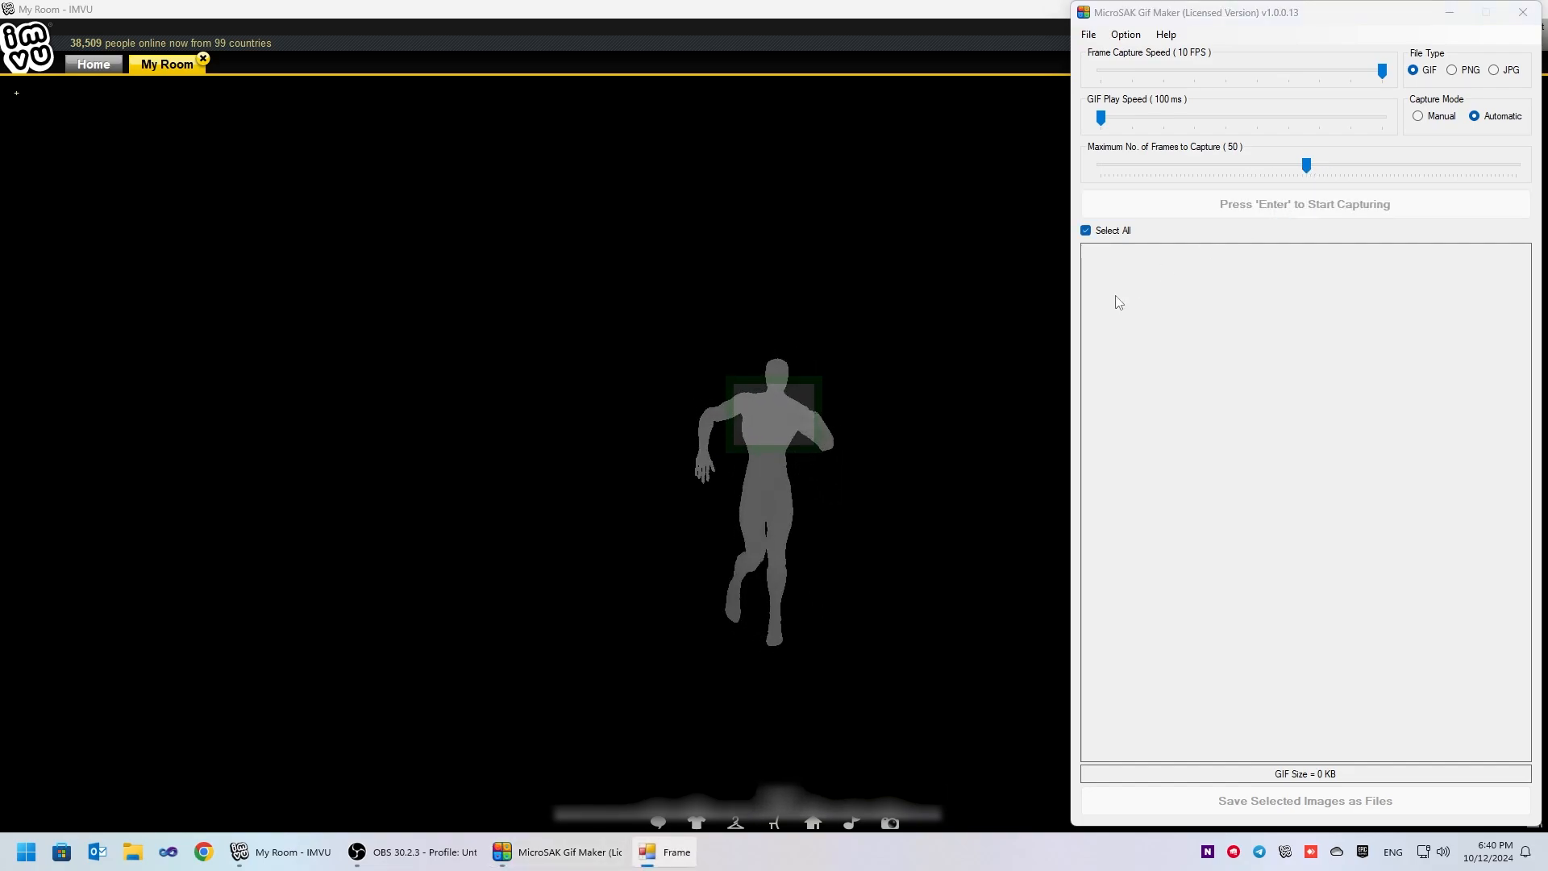
pyautogui.moveTo(819, 432); pyautogui.dragTo(1021, 433)
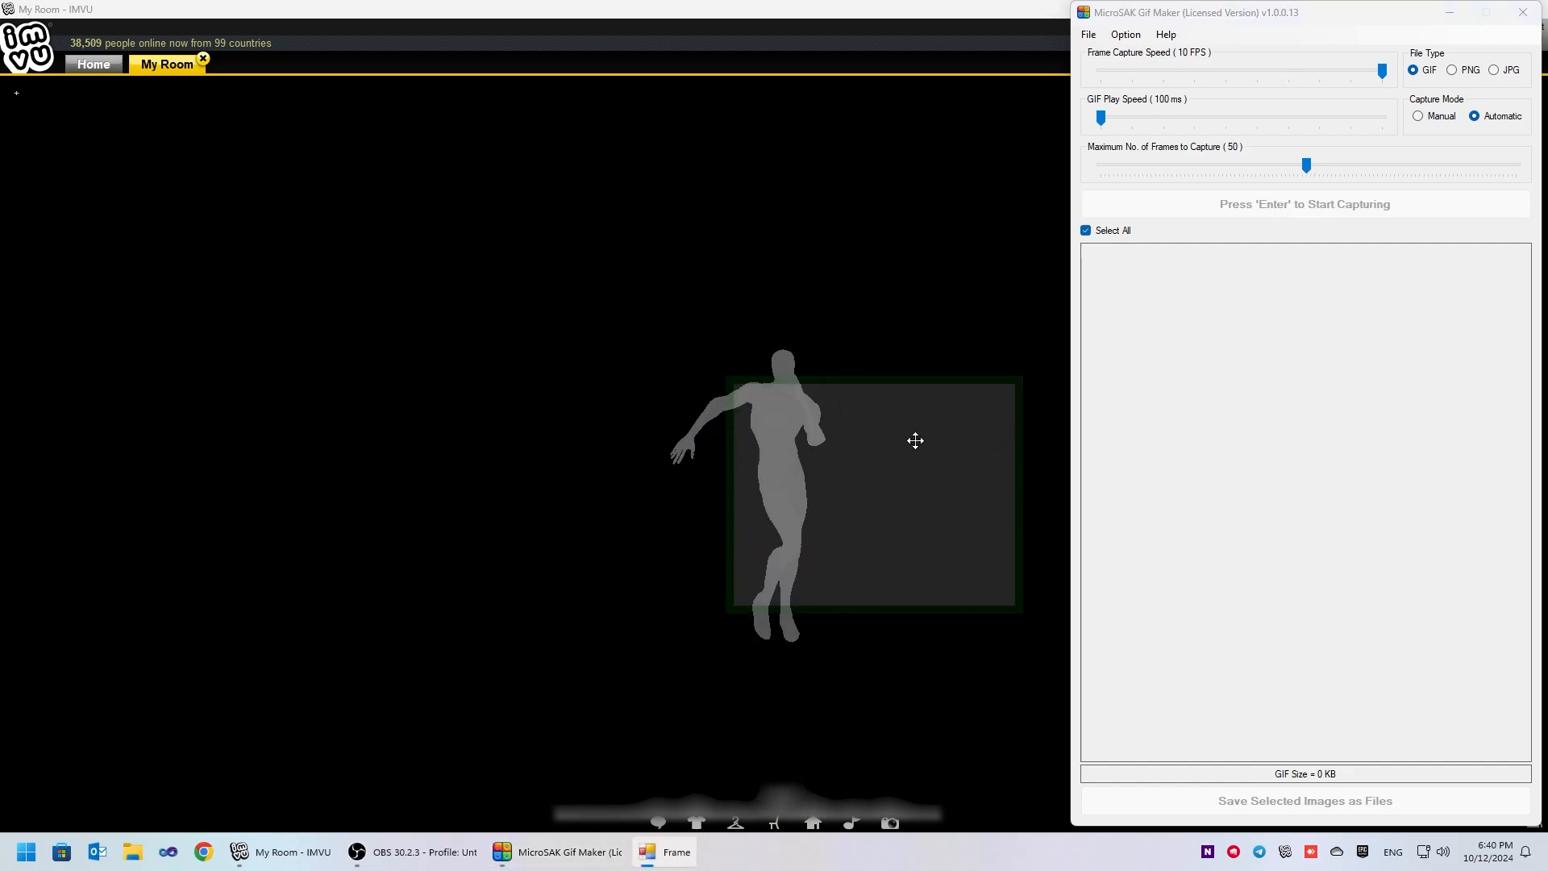
pyautogui.moveTo(884, 448); pyautogui.dragTo(838, 462)
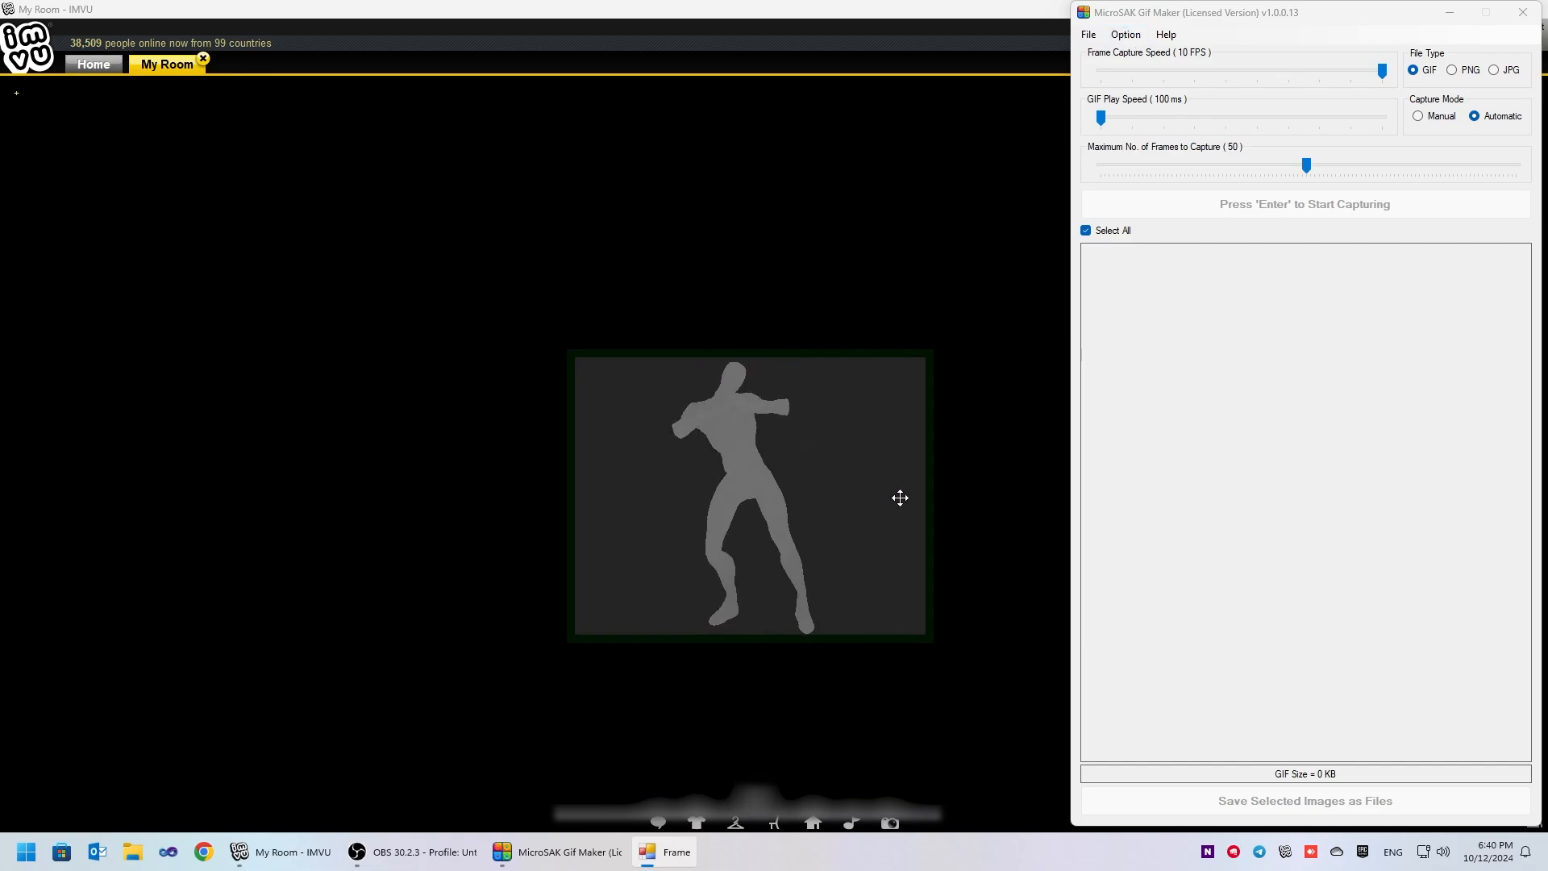
pyautogui.moveTo(930, 497); pyautogui.dragTo(896, 515)
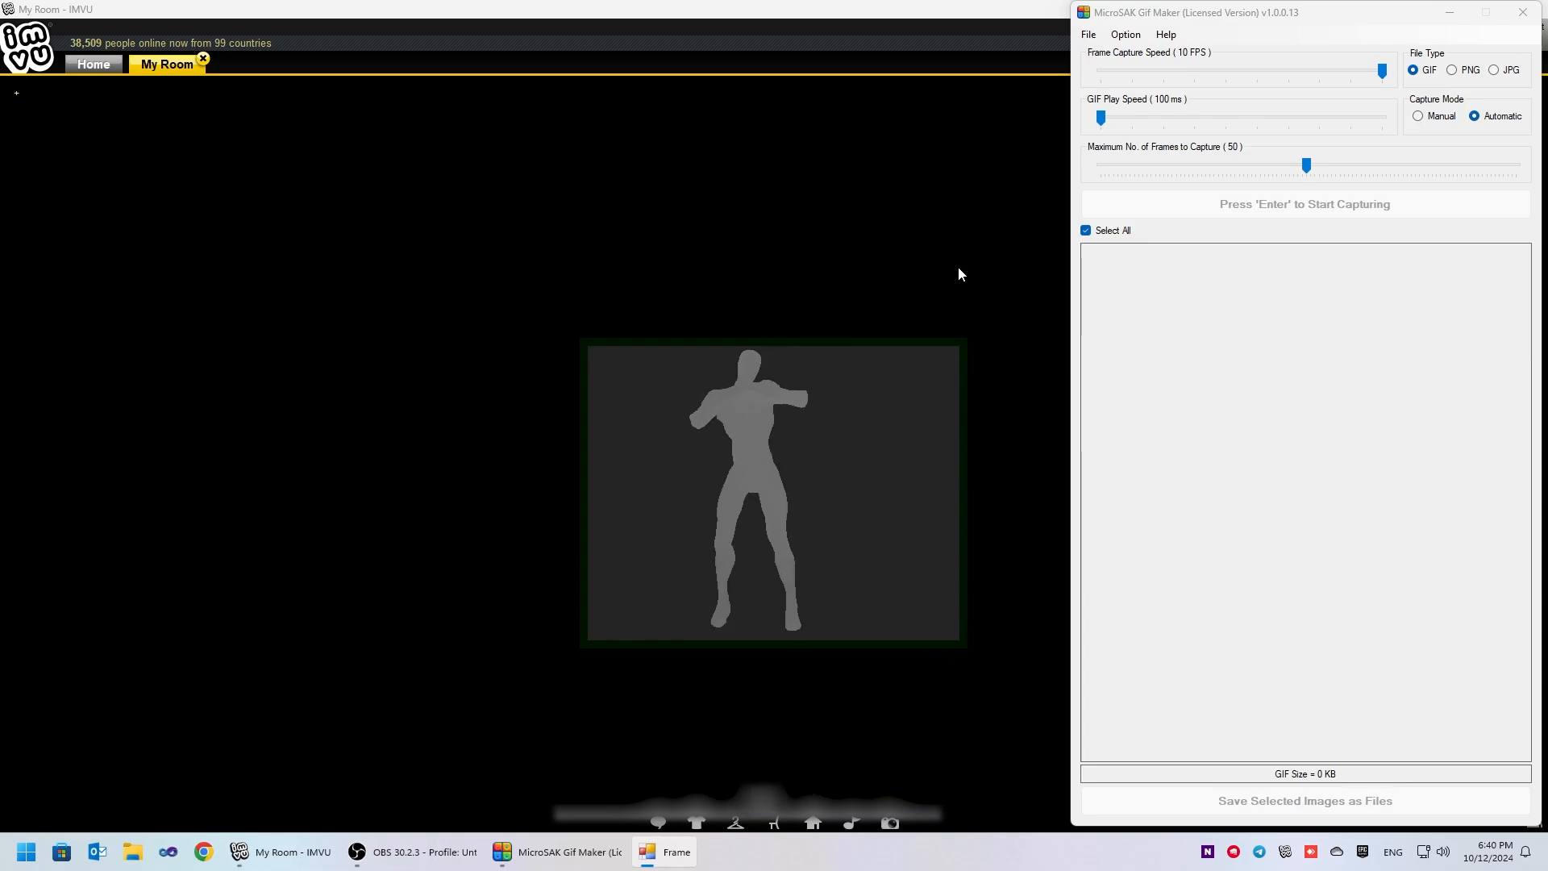
pyautogui.press('Return')
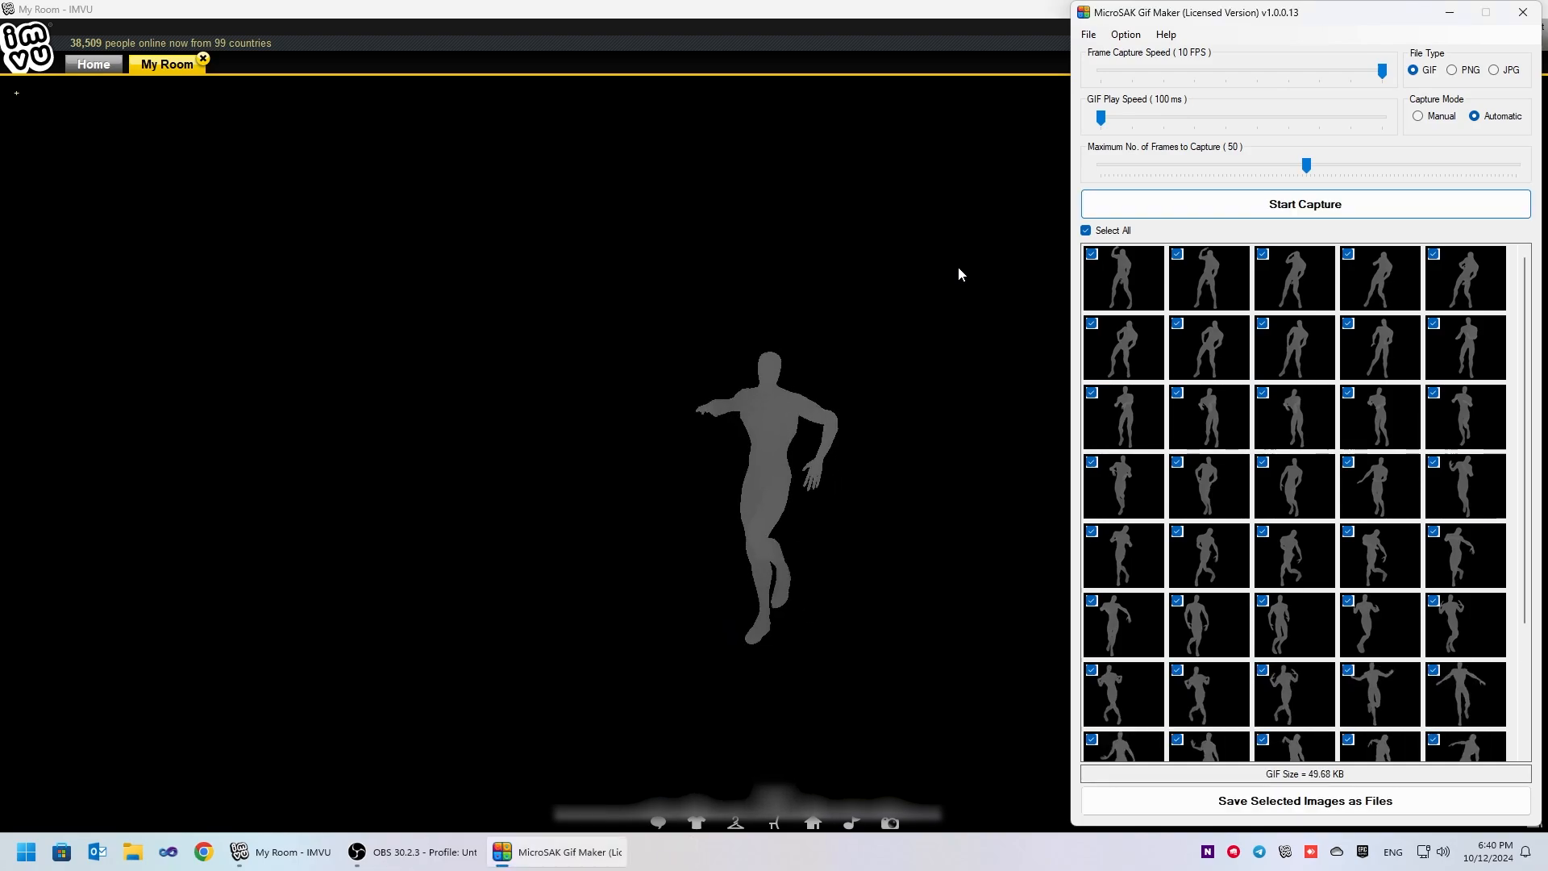
# - Minimise the open windows, preview the animated IMVU.gif on the desktop, and close the preview
pyautogui.click(1449, 14)
pyautogui.click(1452, 9)
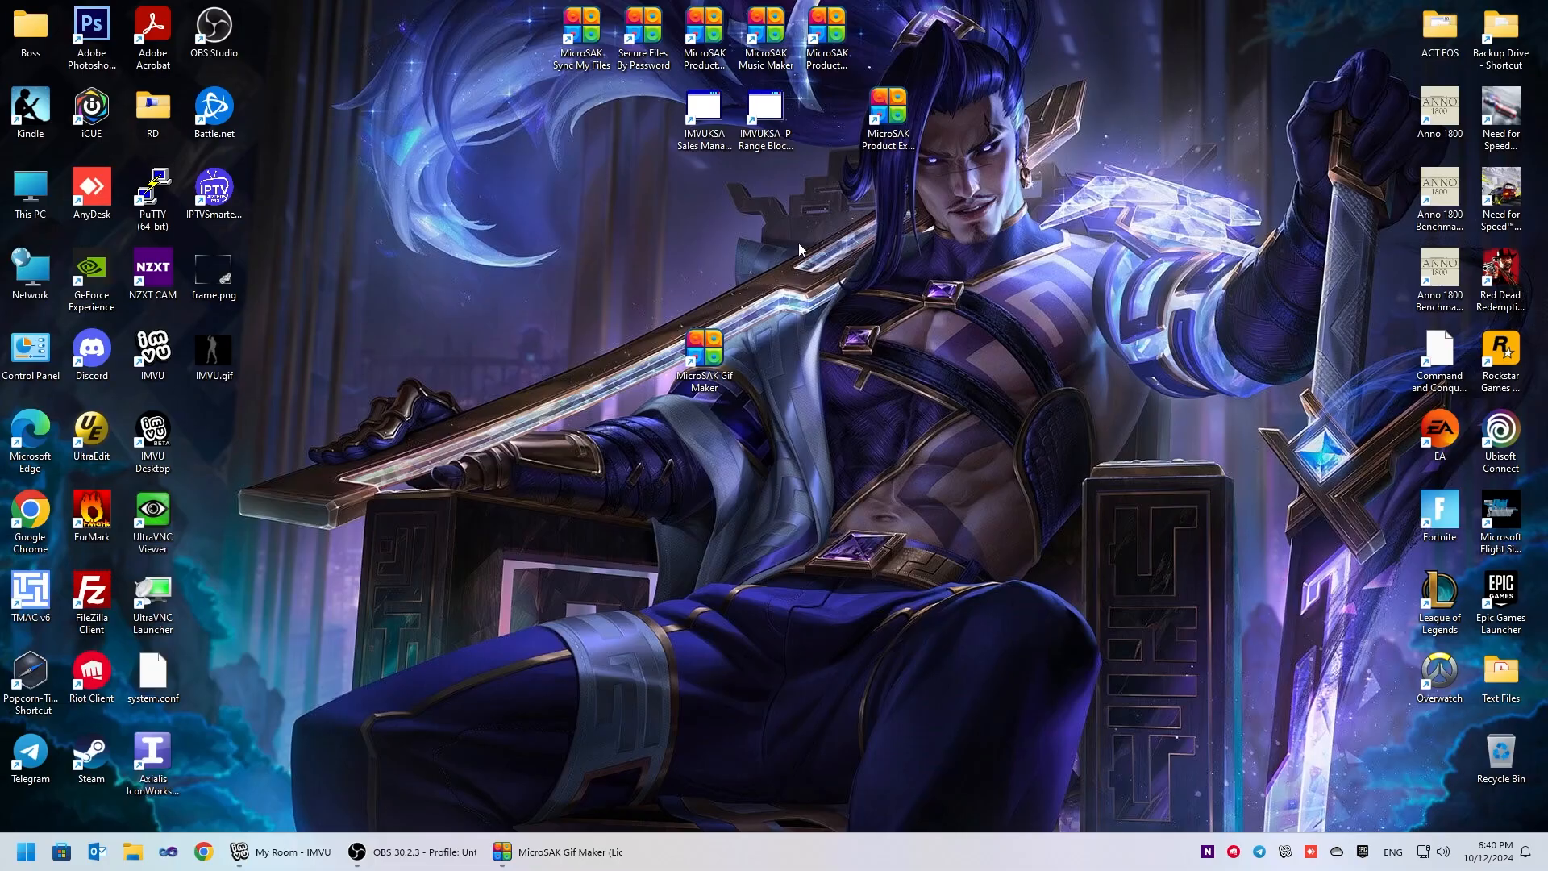
pyautogui.doubleClick(213, 354)
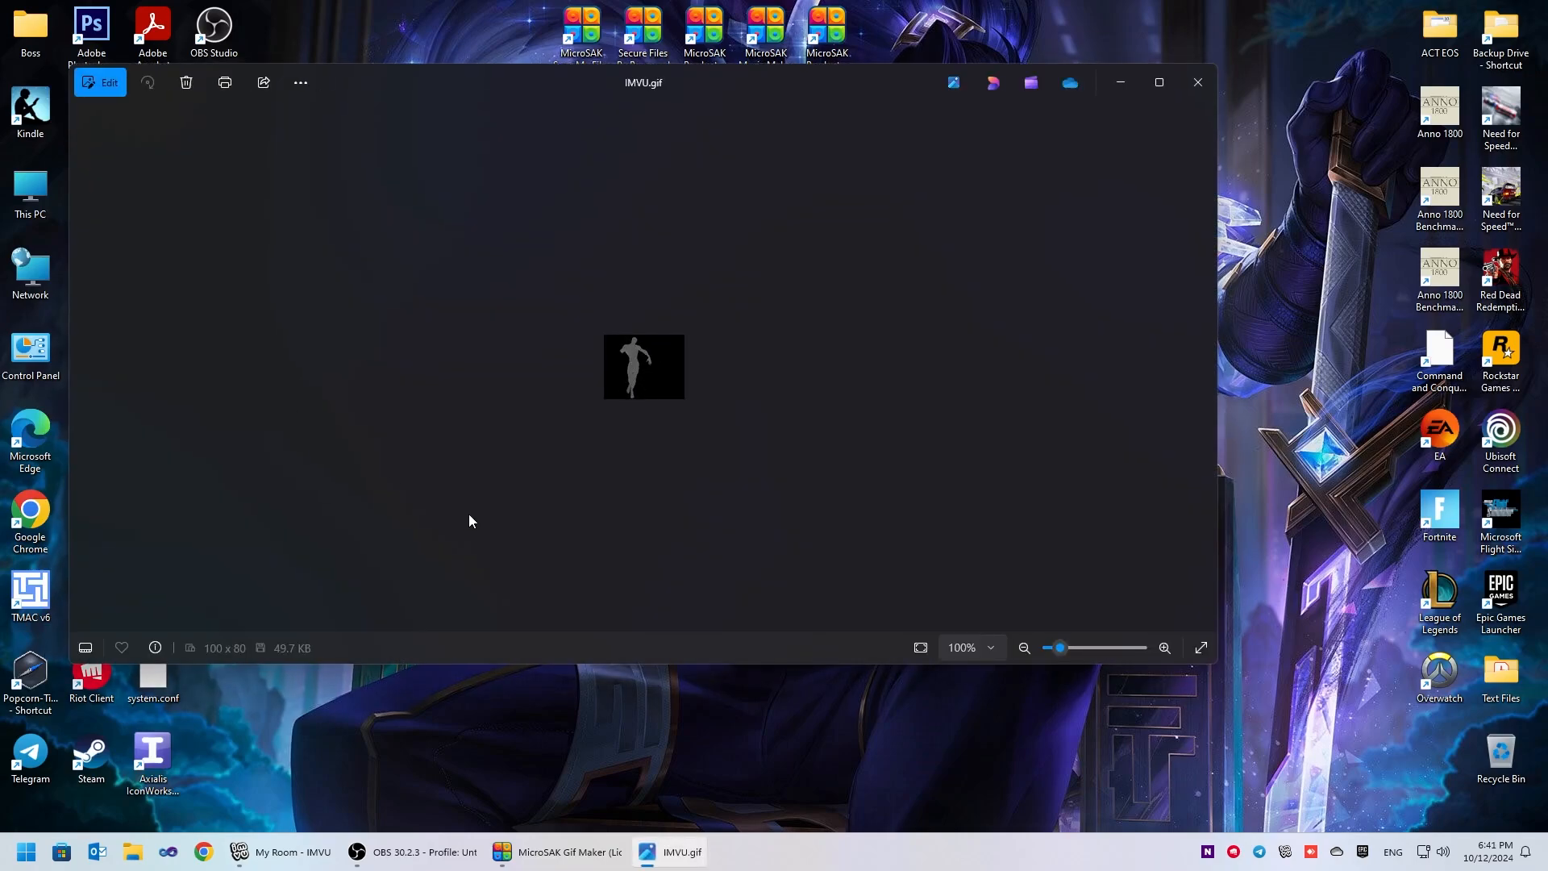
pyautogui.click(1198, 83)
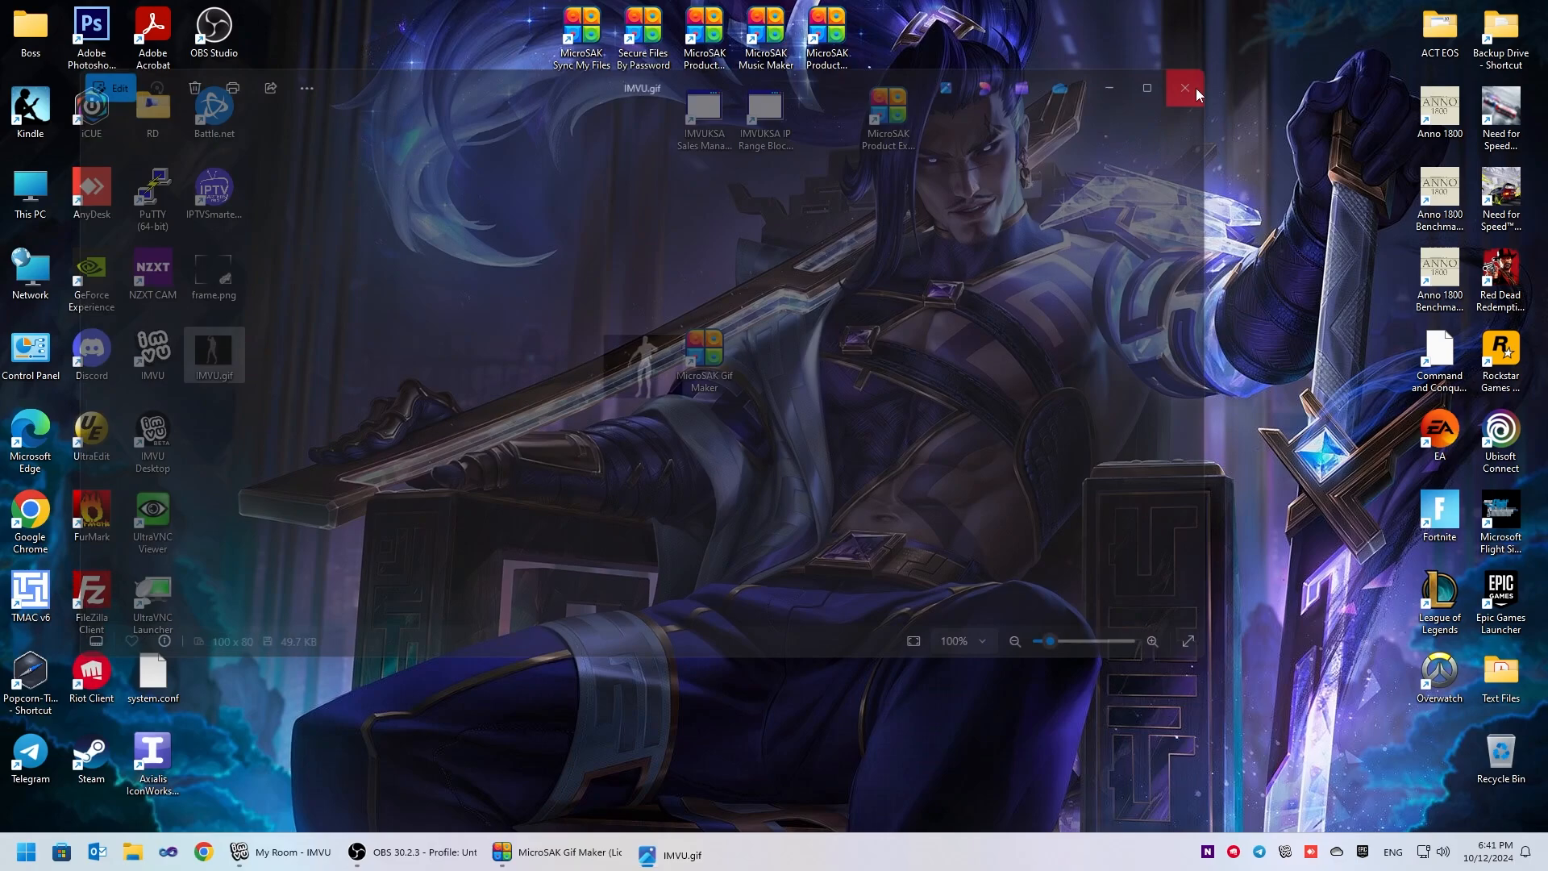
# - Check the file size of IMVU.gif in its properties
pyautogui.rightClick(194, 355)
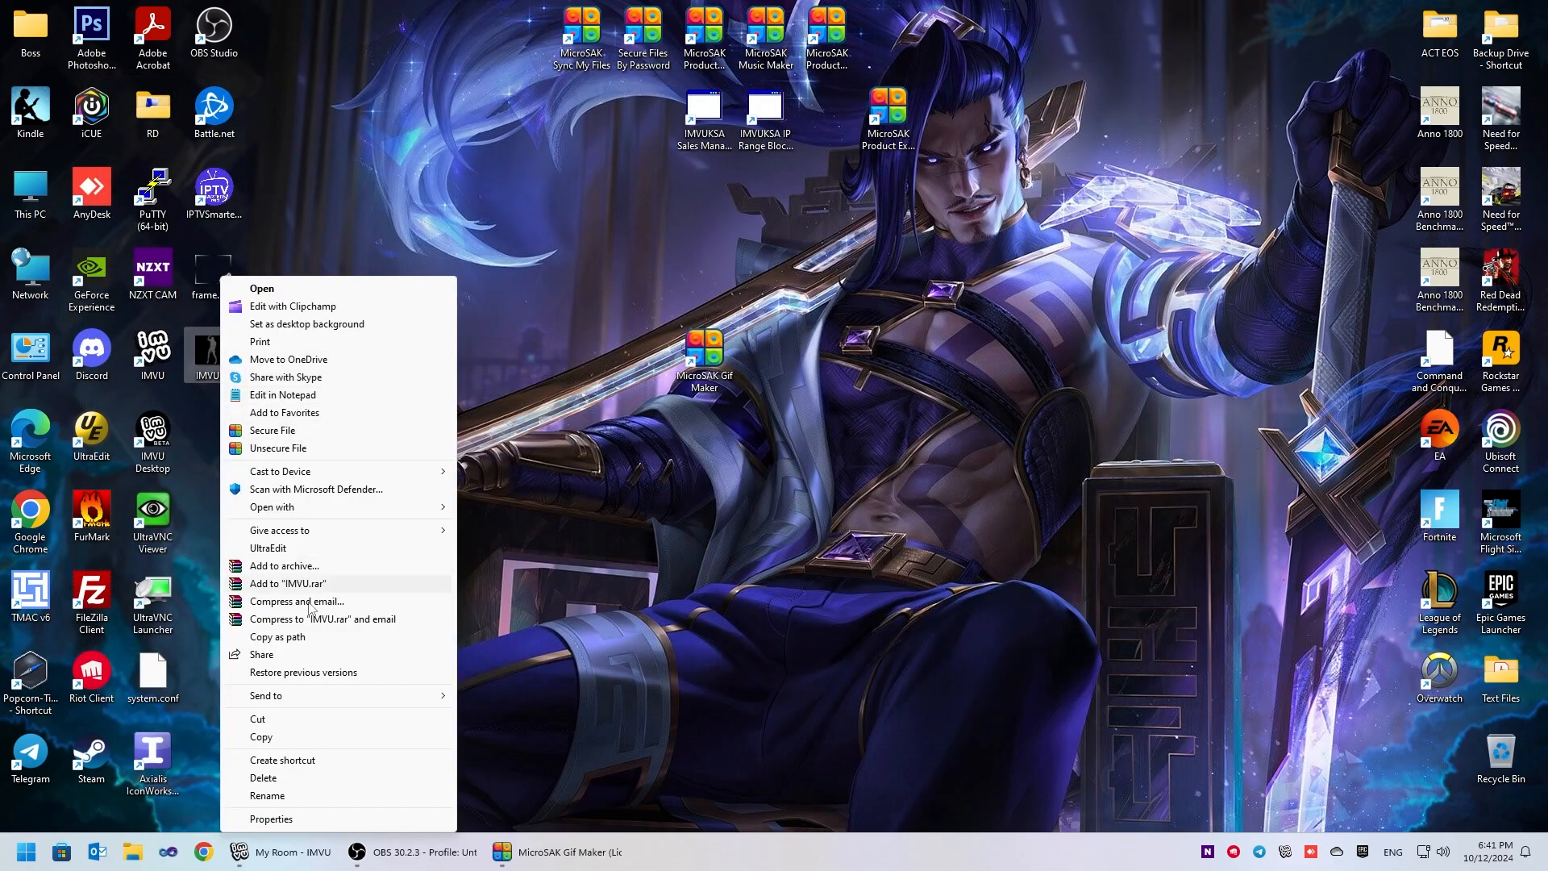
pyautogui.click(323, 821)
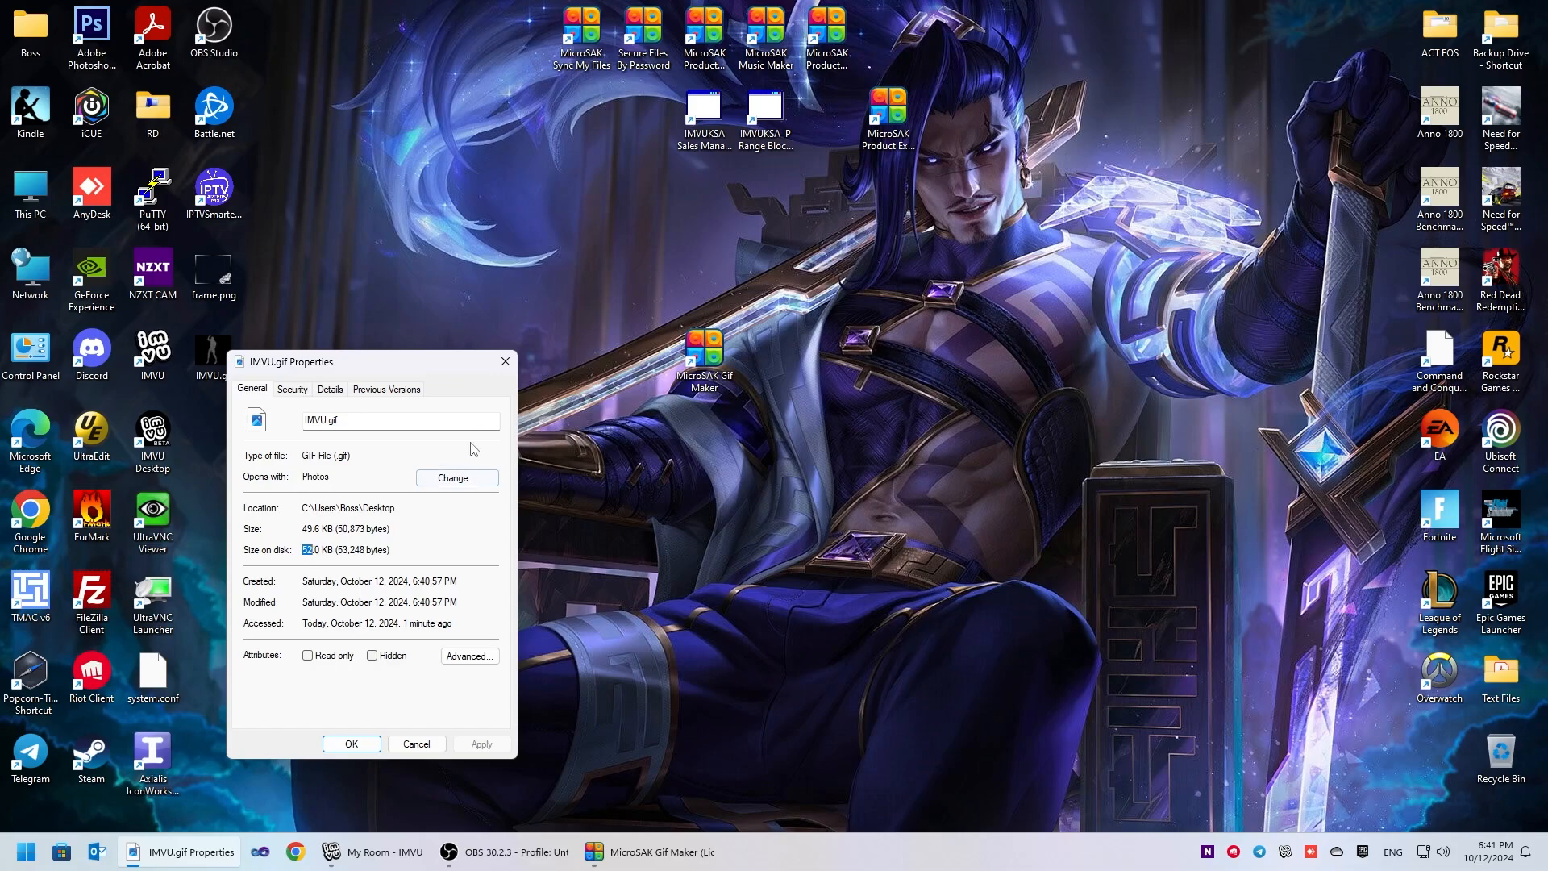
pyautogui.click(514, 364)
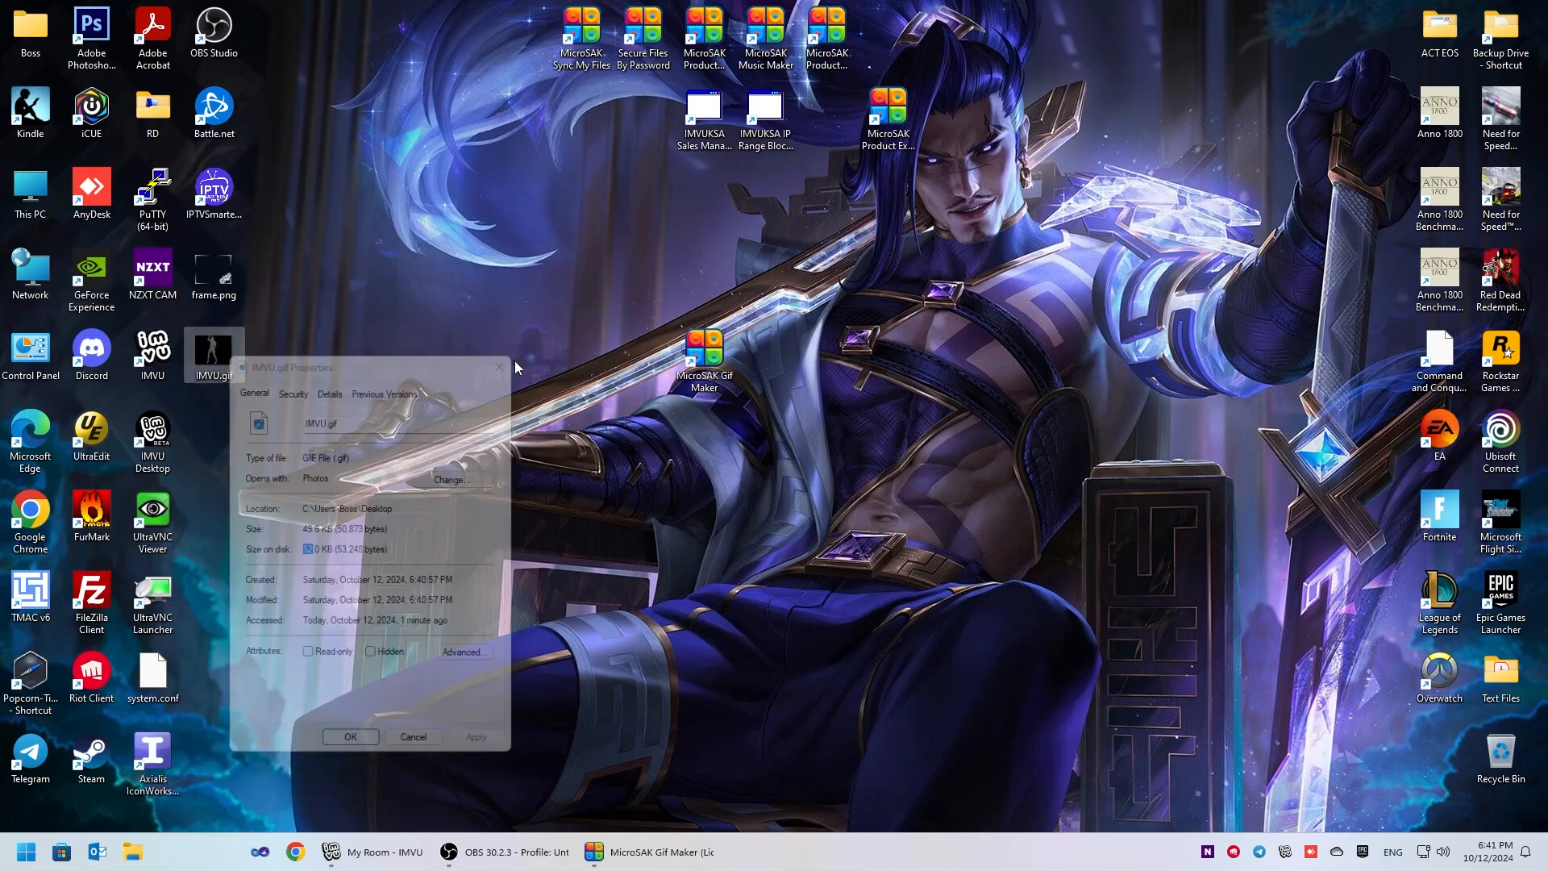
# - Return to MicroSAK Gif Maker and exclude the last two captured frames from the GIF
pyautogui.click(557, 853)
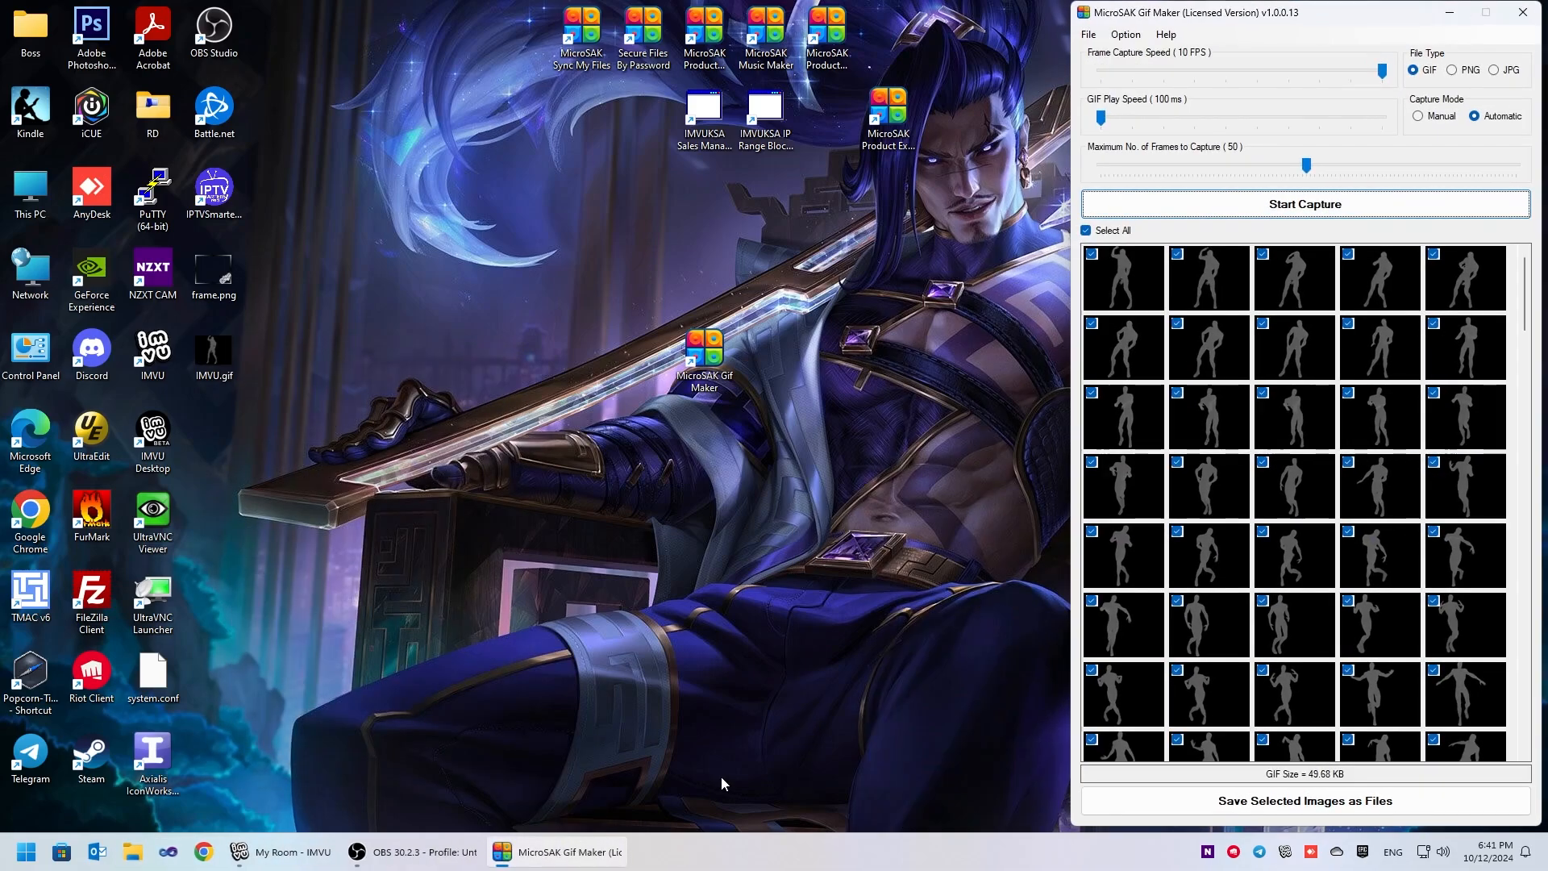
pyautogui.scroll(-3, 1238, 641)
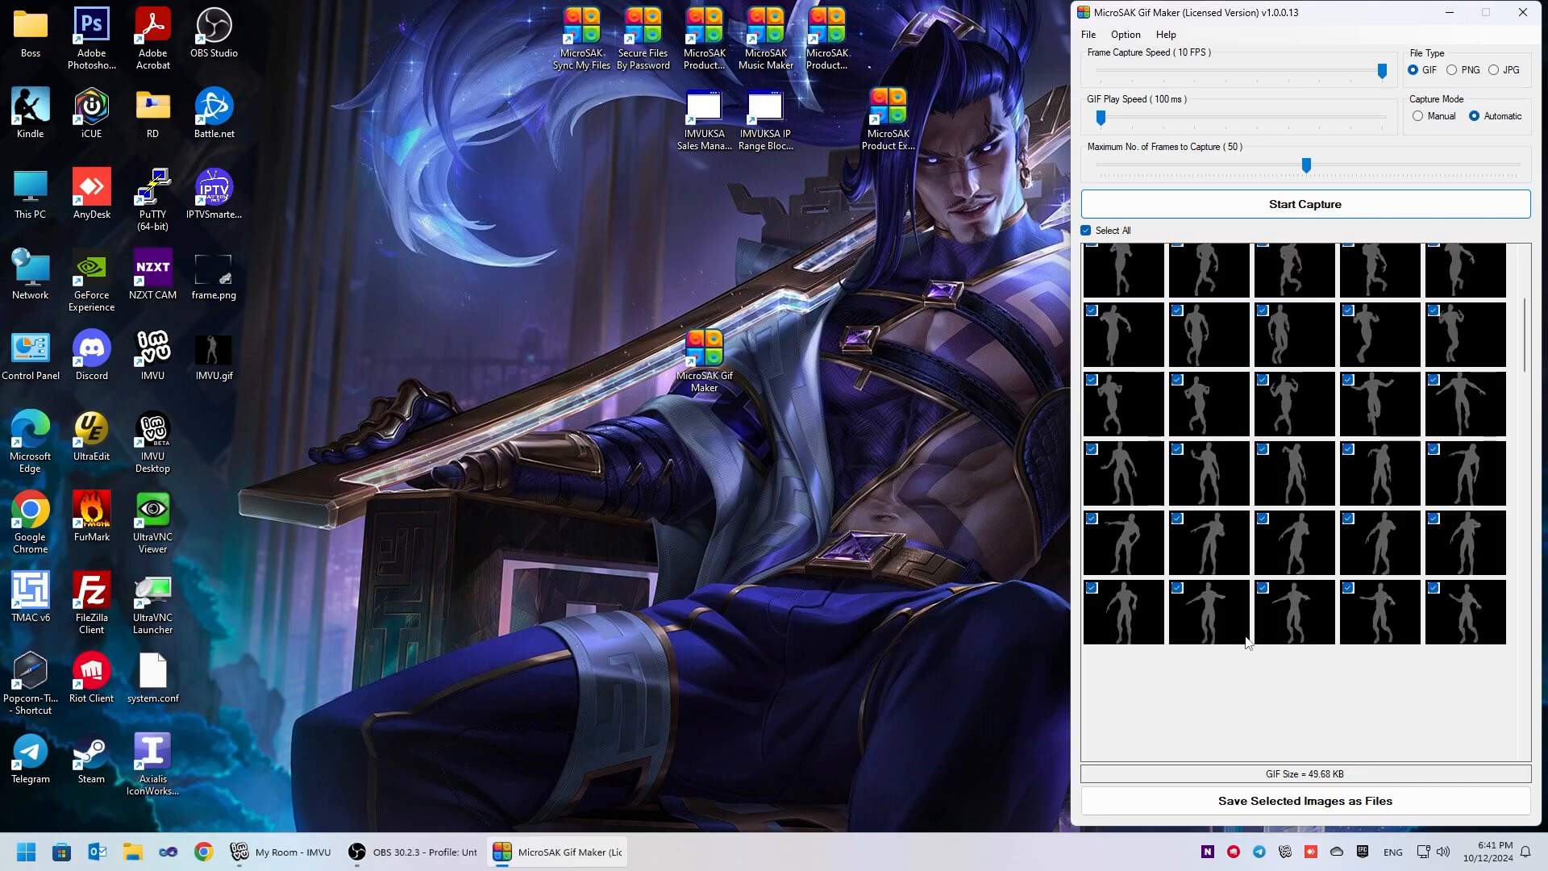
pyautogui.click(1451, 601)
pyautogui.click(1383, 616)
# - Recheck the size of the shortened IMVU.gif in its file properties
pyautogui.rightClick(215, 355)
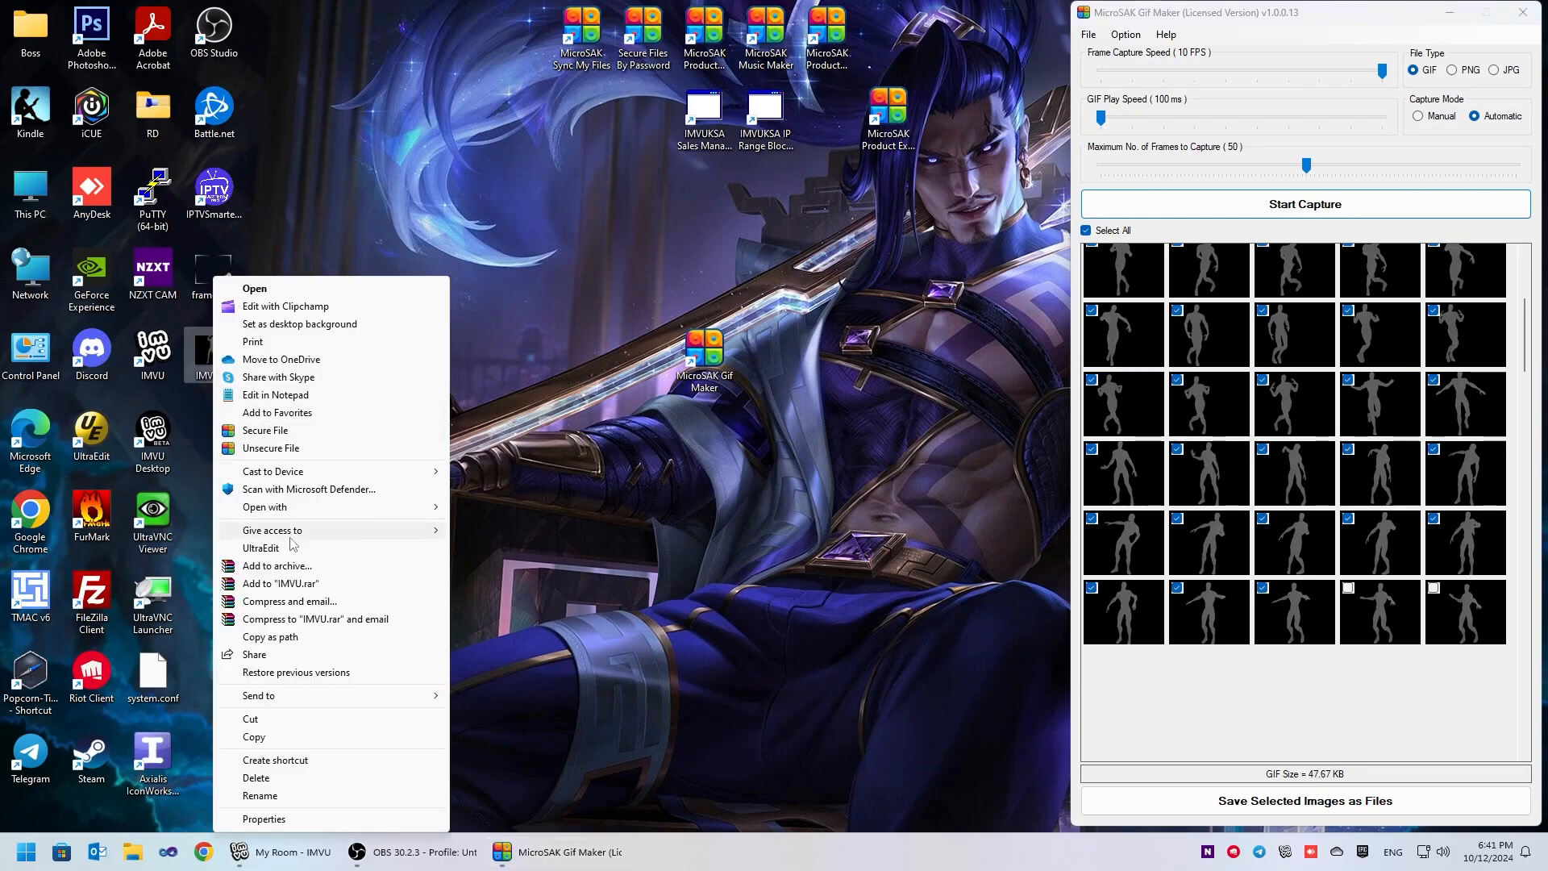
pyautogui.click(318, 821)
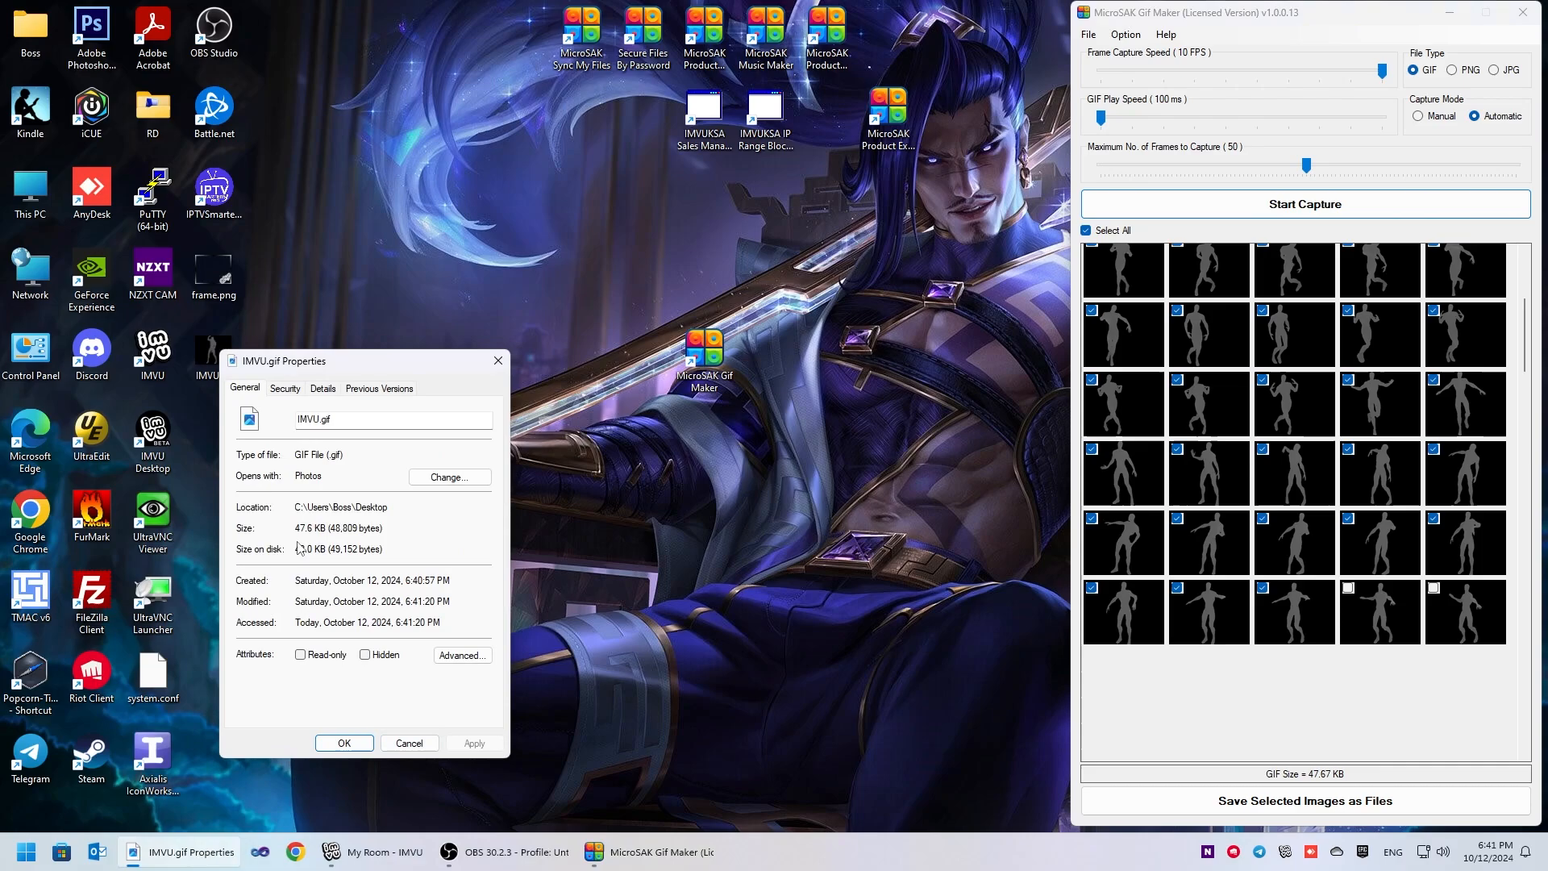
pyautogui.click(410, 743)
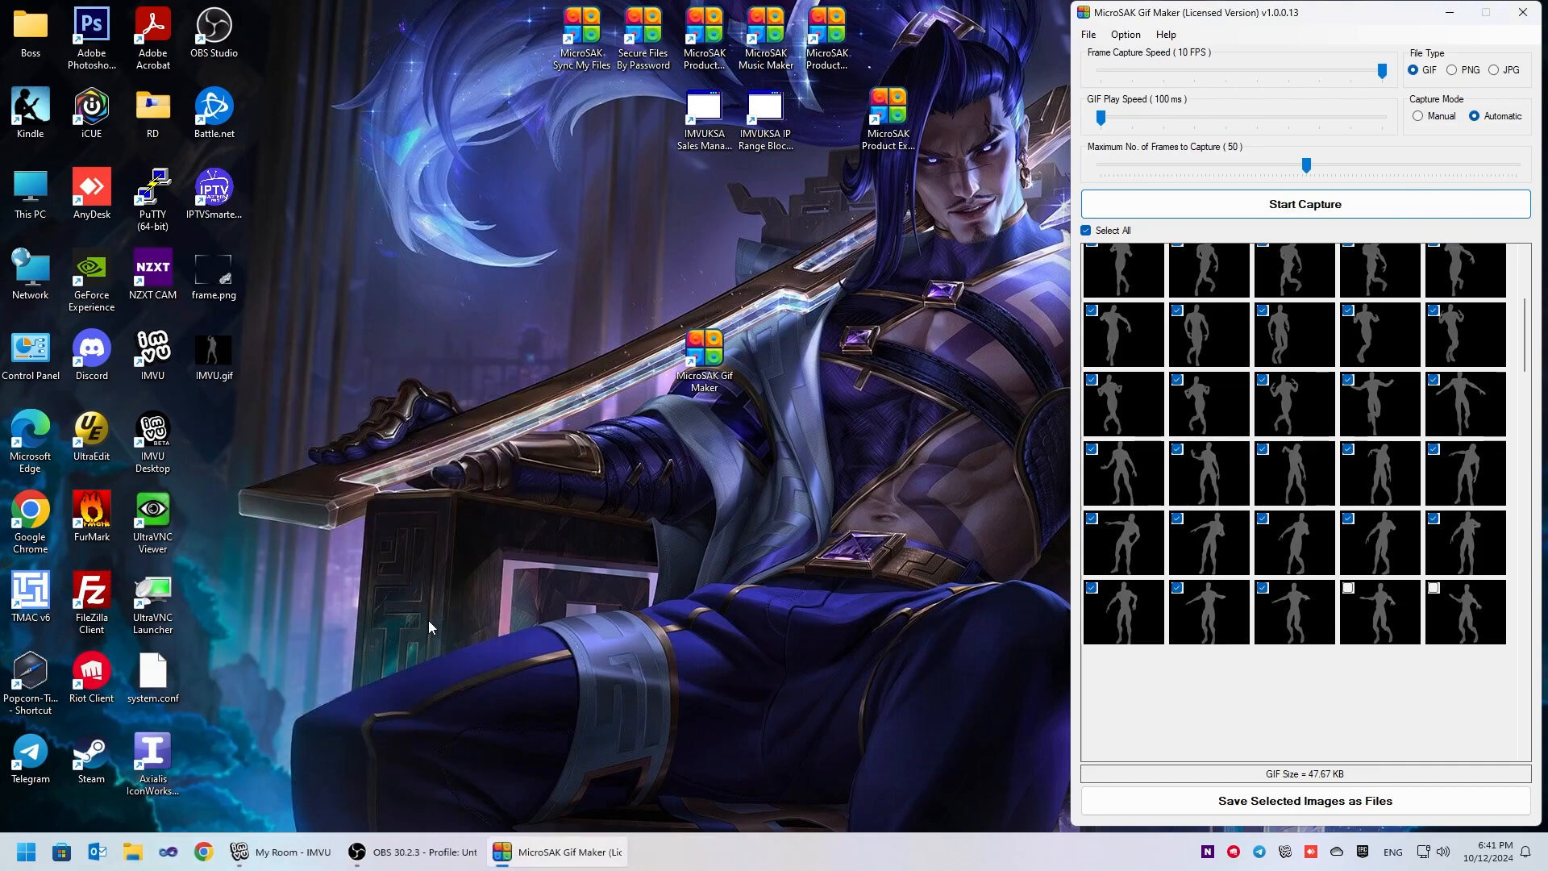
# - Open the Gif Maker options, move them clear of the desktop icons, and preview frame.png
pyautogui.click(1126, 34)
pyautogui.moveTo(203, 70); pyautogui.dragTo(797, 266)
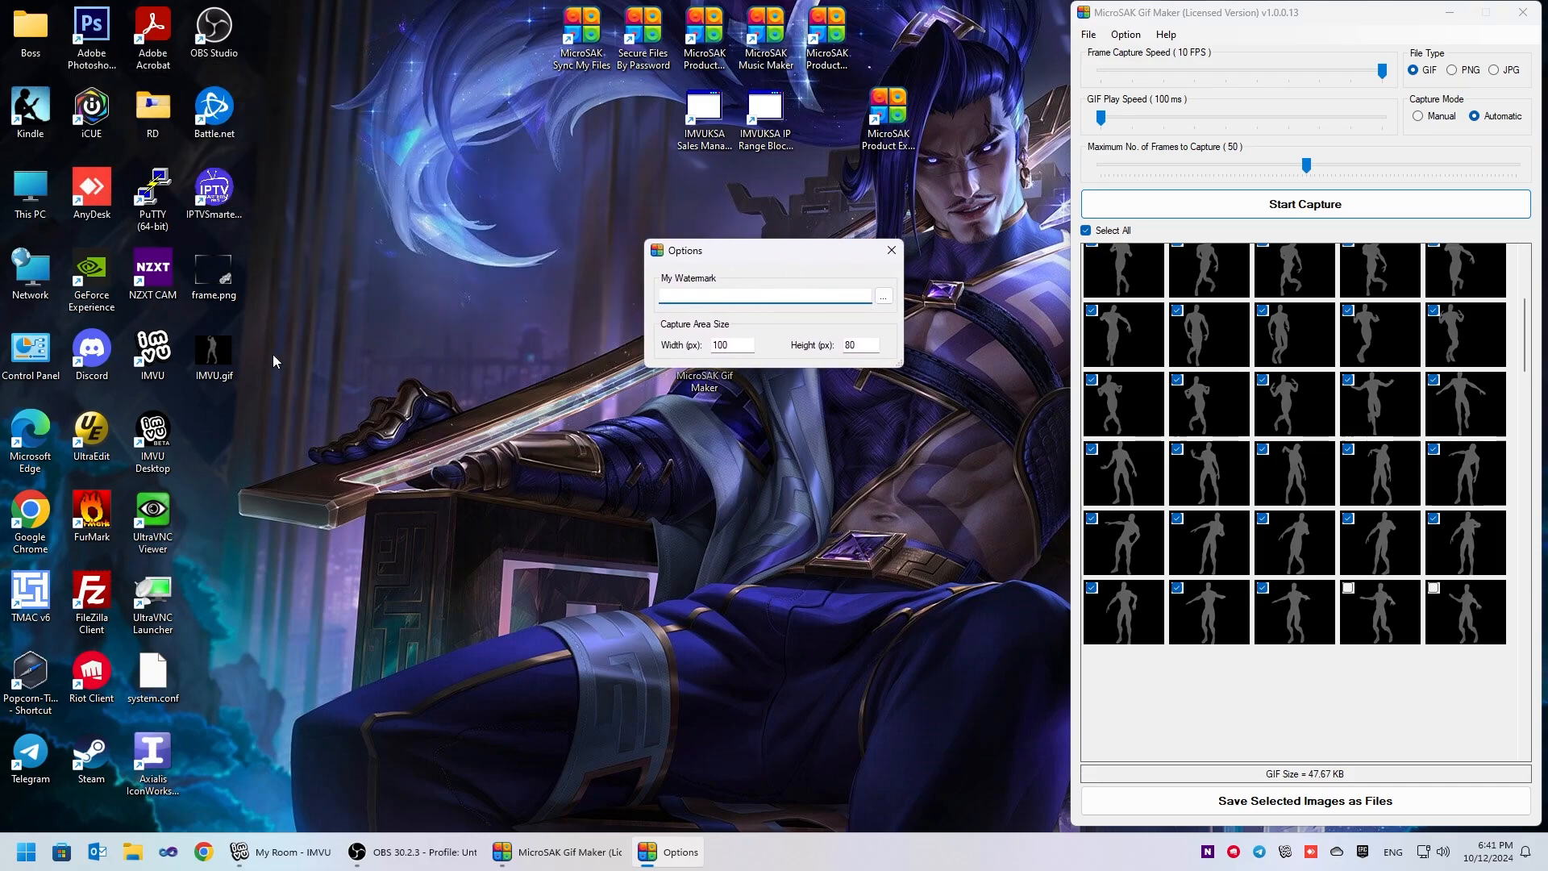
pyautogui.doubleClick(214, 275)
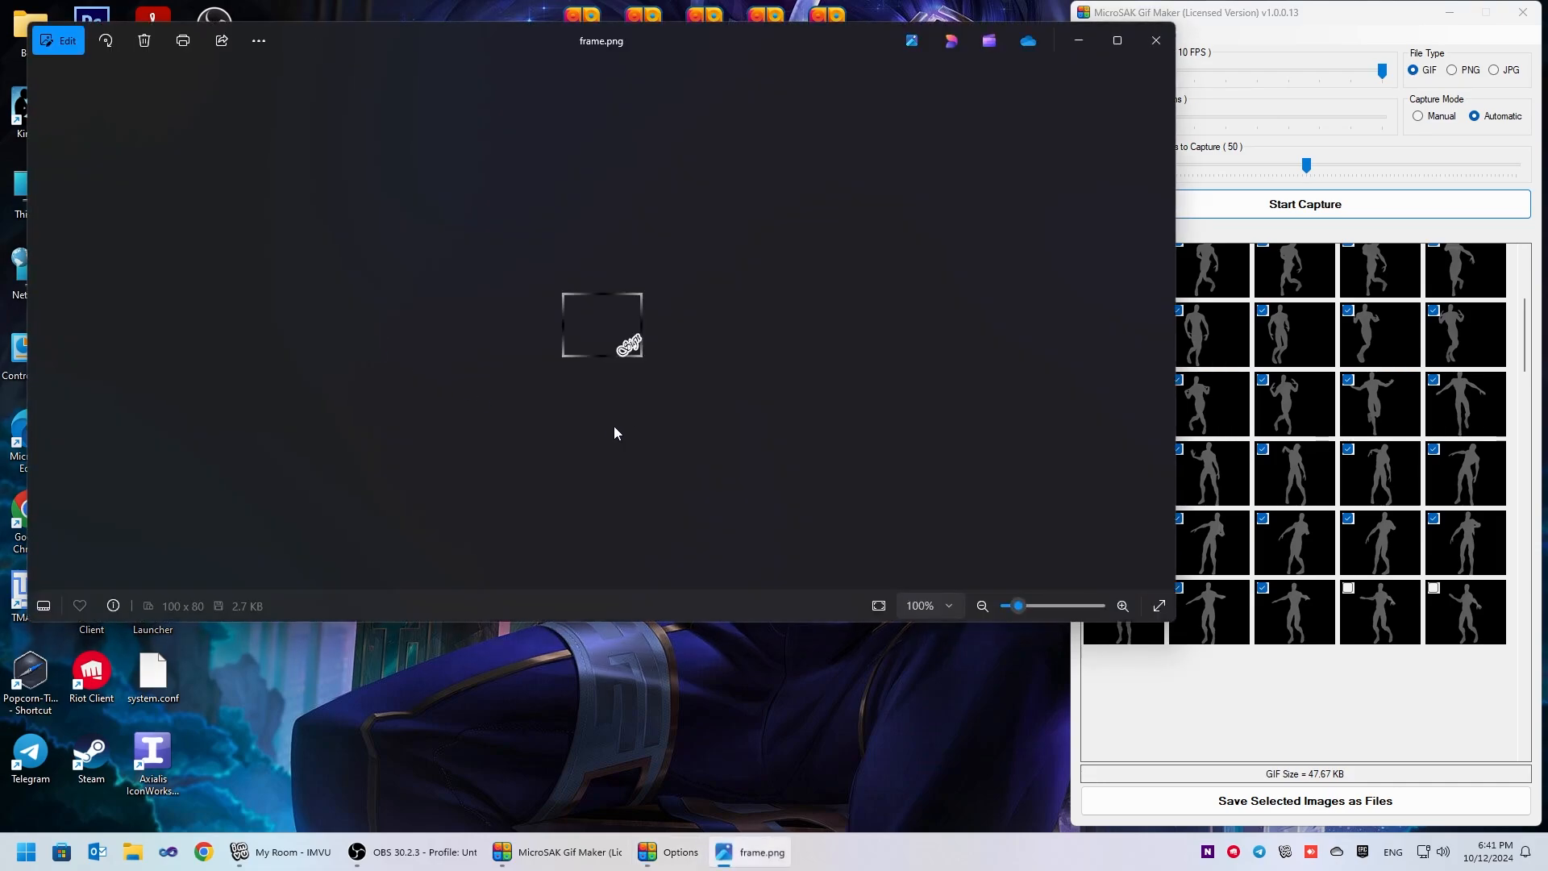
pyautogui.click(1157, 40)
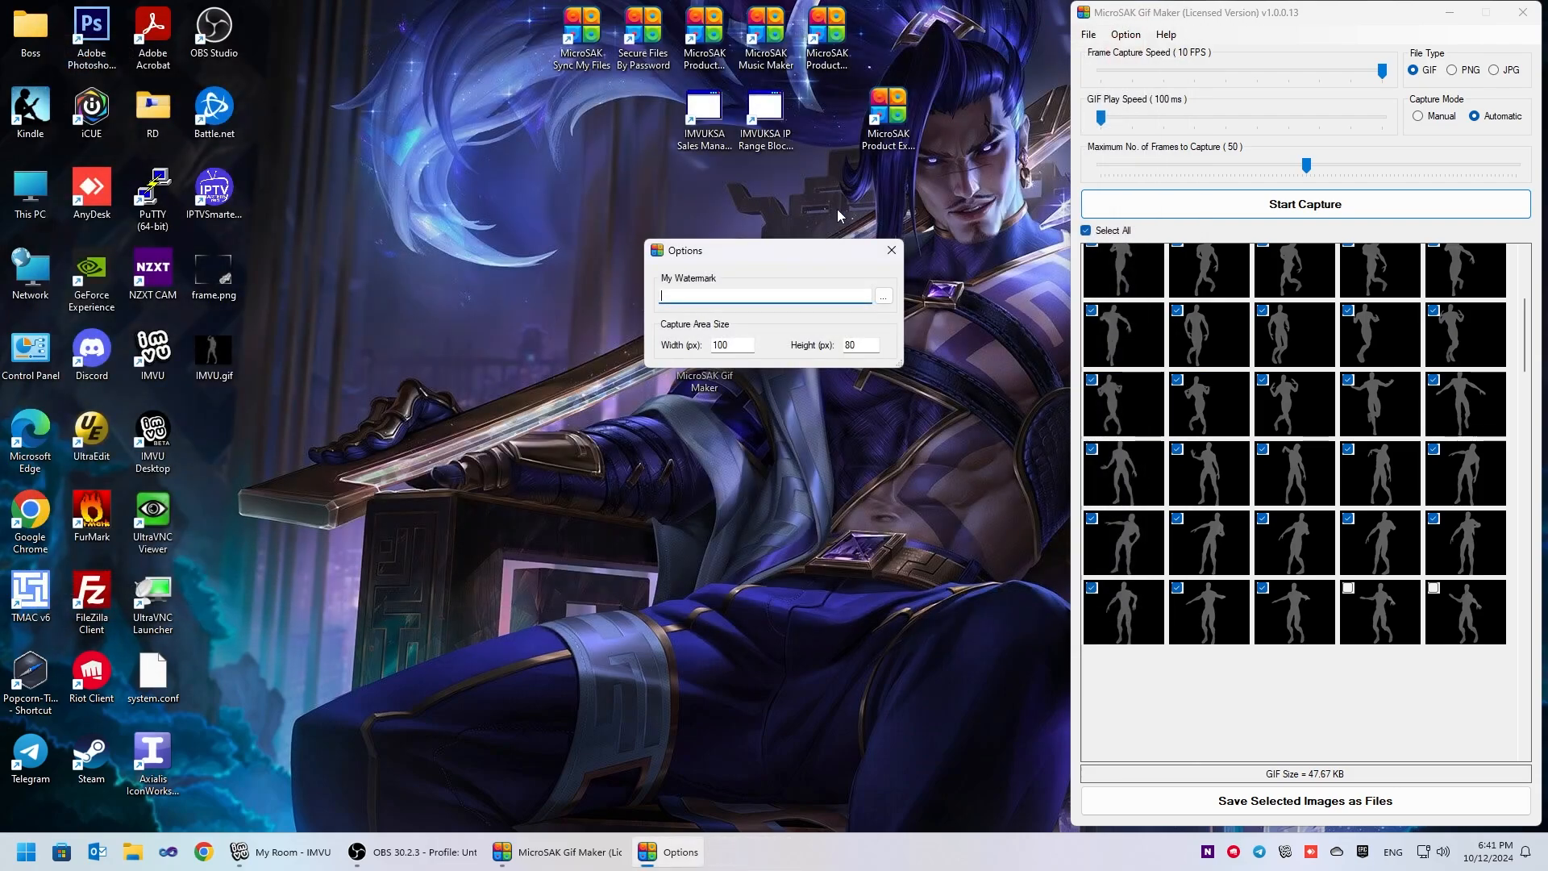
# - Choose frame.png from the Desktop as the watermark, review the capture area size fields, and close the options
pyautogui.click(884, 297)
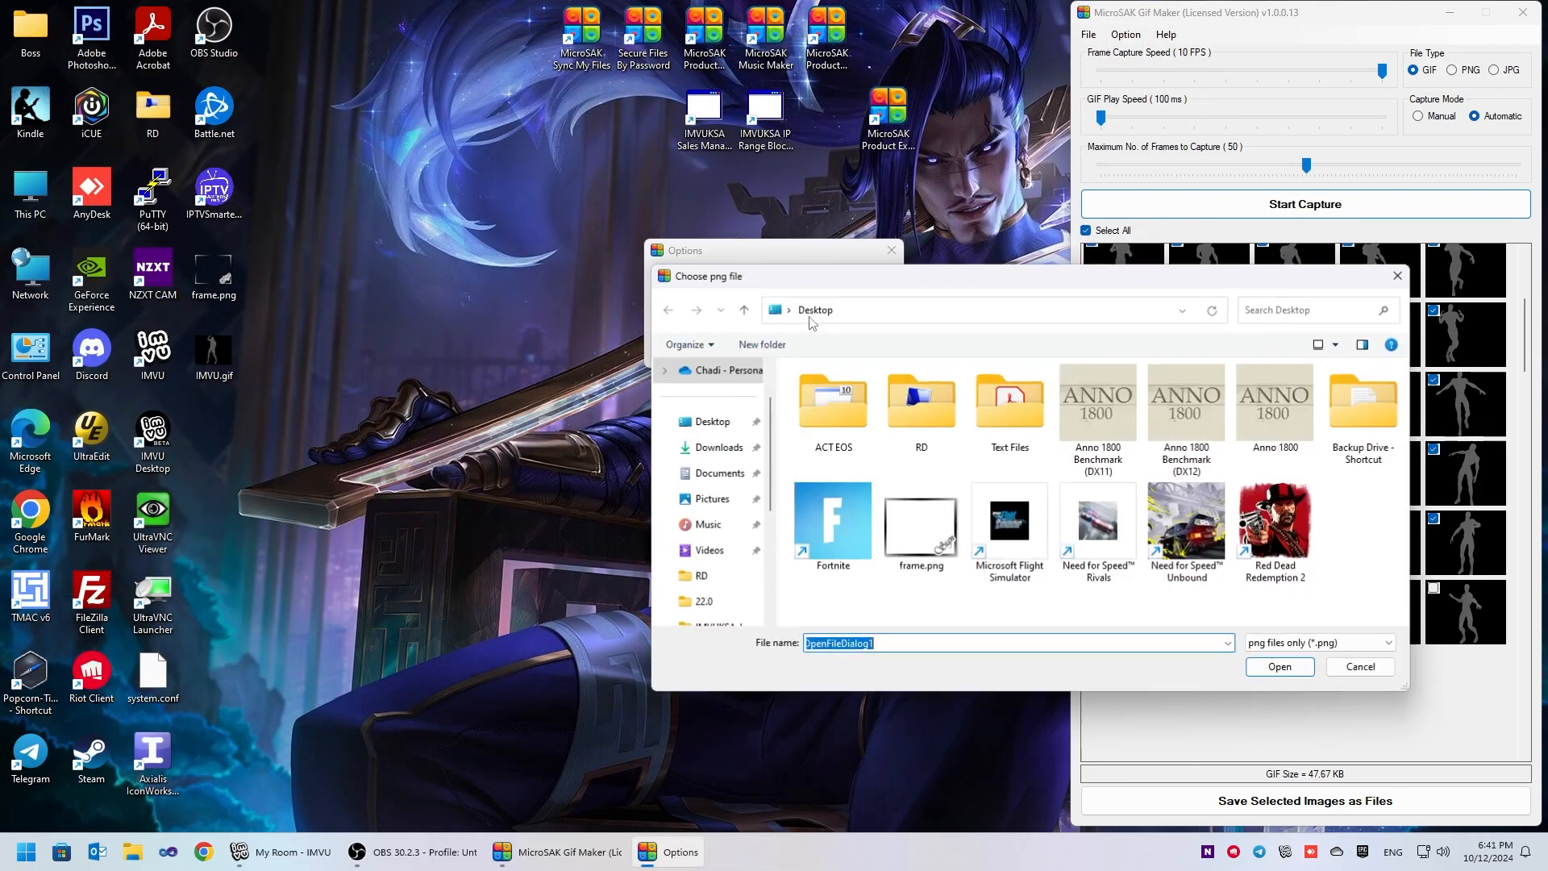
pyautogui.click(924, 530)
pyautogui.doubleClick(924, 530)
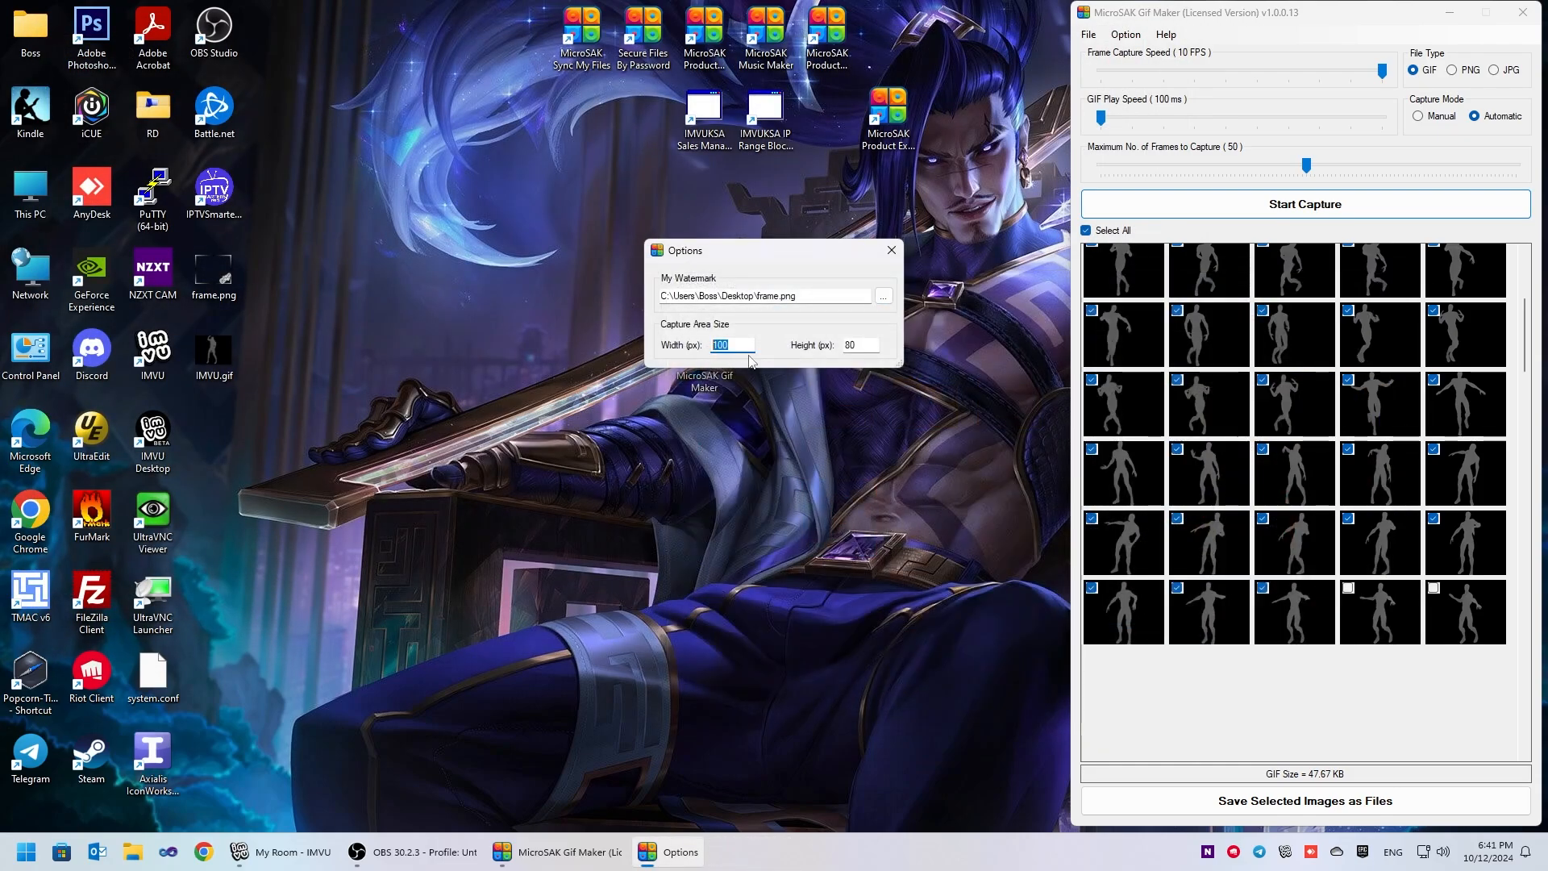
pyautogui.press('Tab')
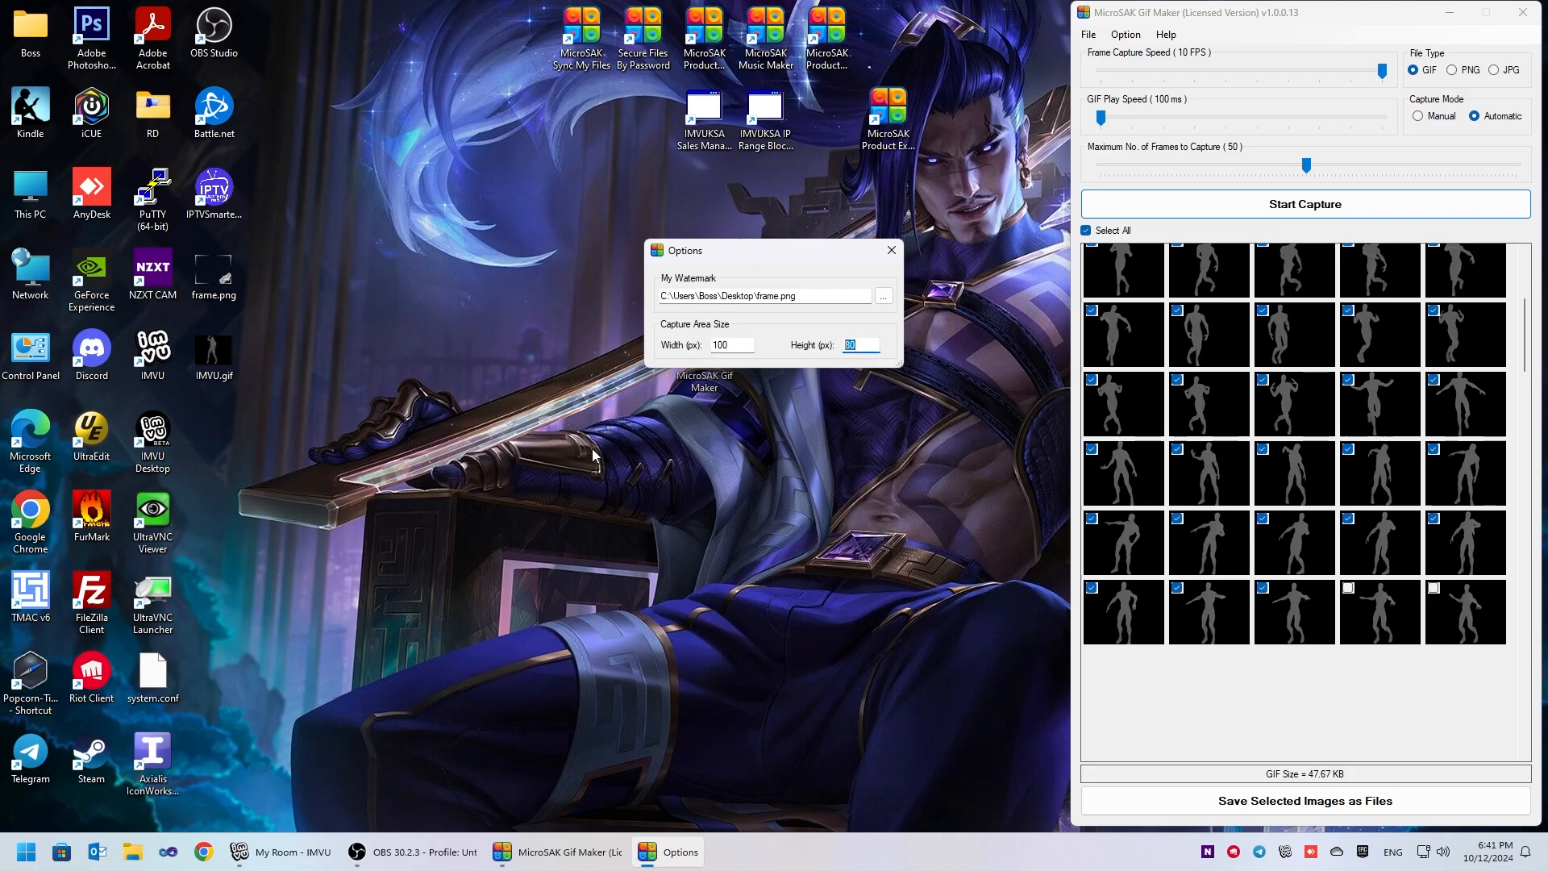
pyautogui.click(892, 251)
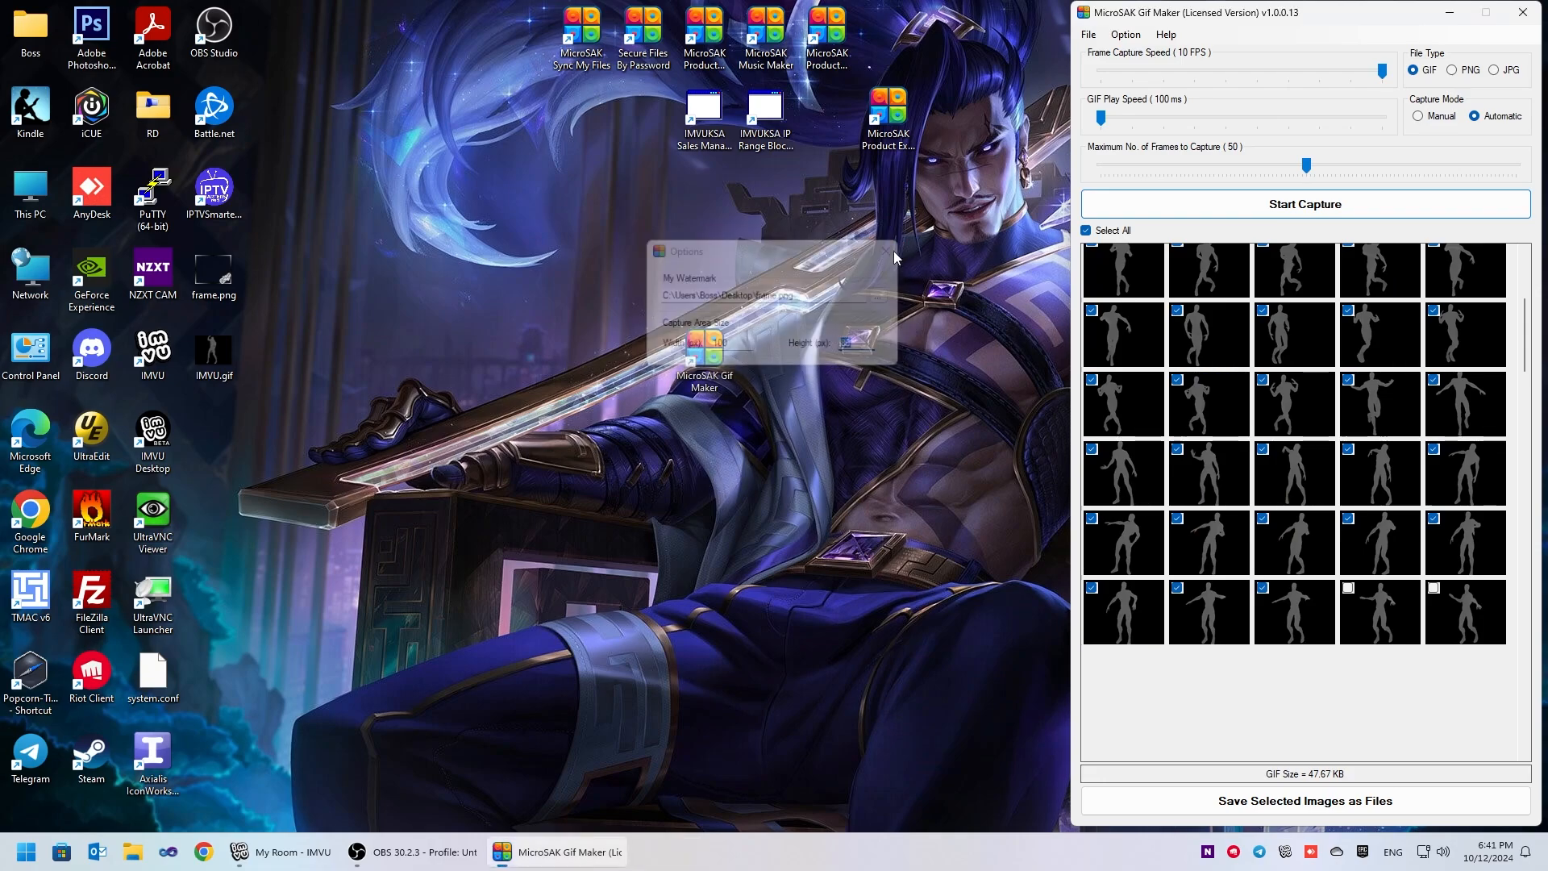
# - Capture the dancing avatar in the IMVU room automatically with the watermark frame applied, and stop the capture
pyautogui.click(1187, 211)
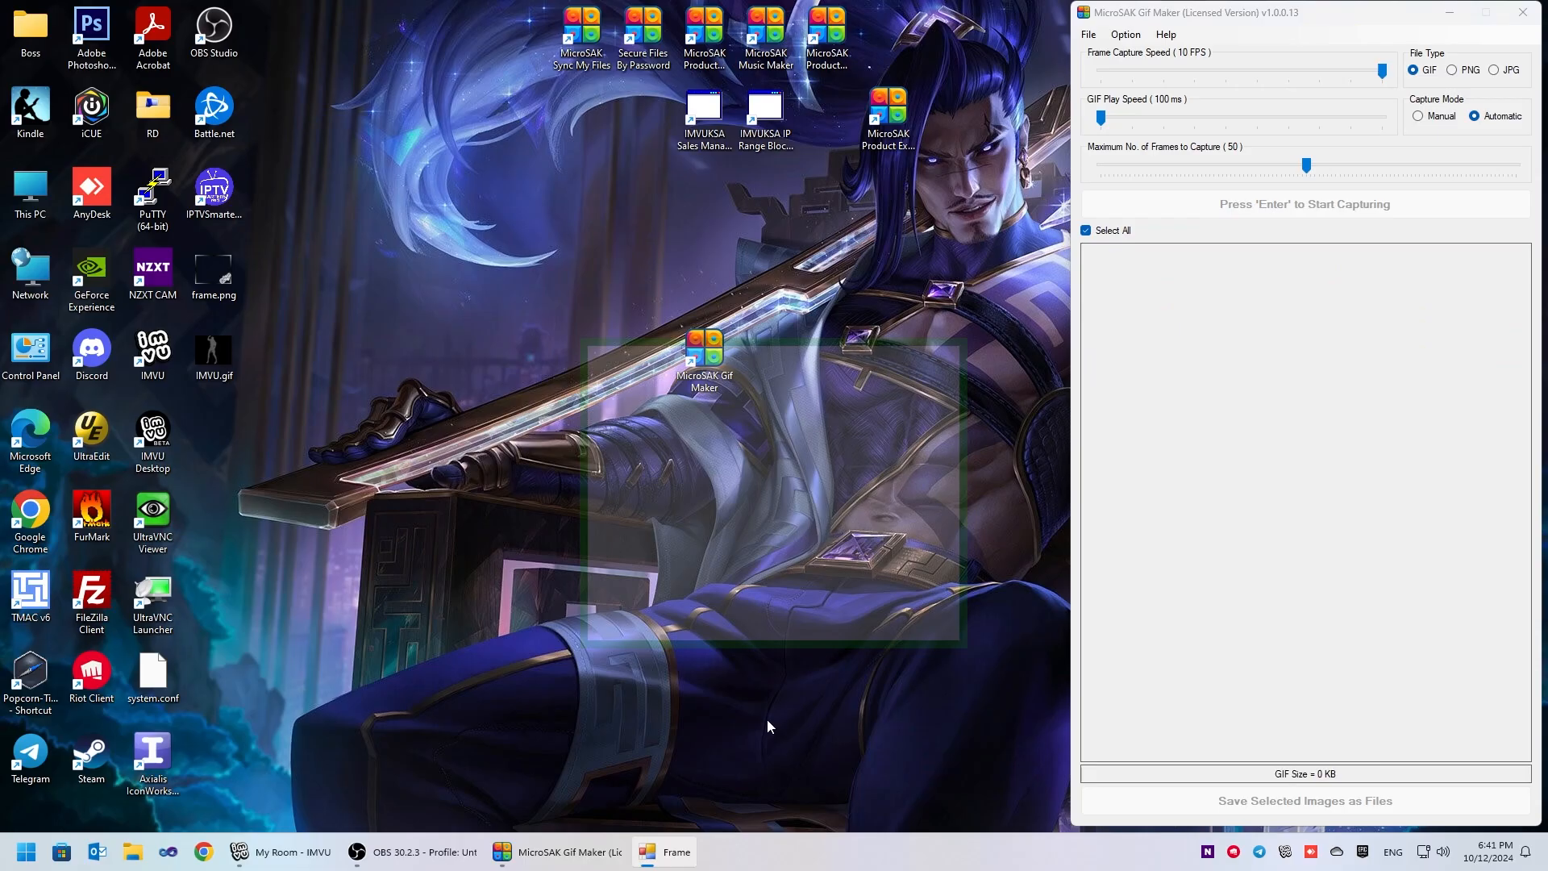
pyautogui.click(287, 851)
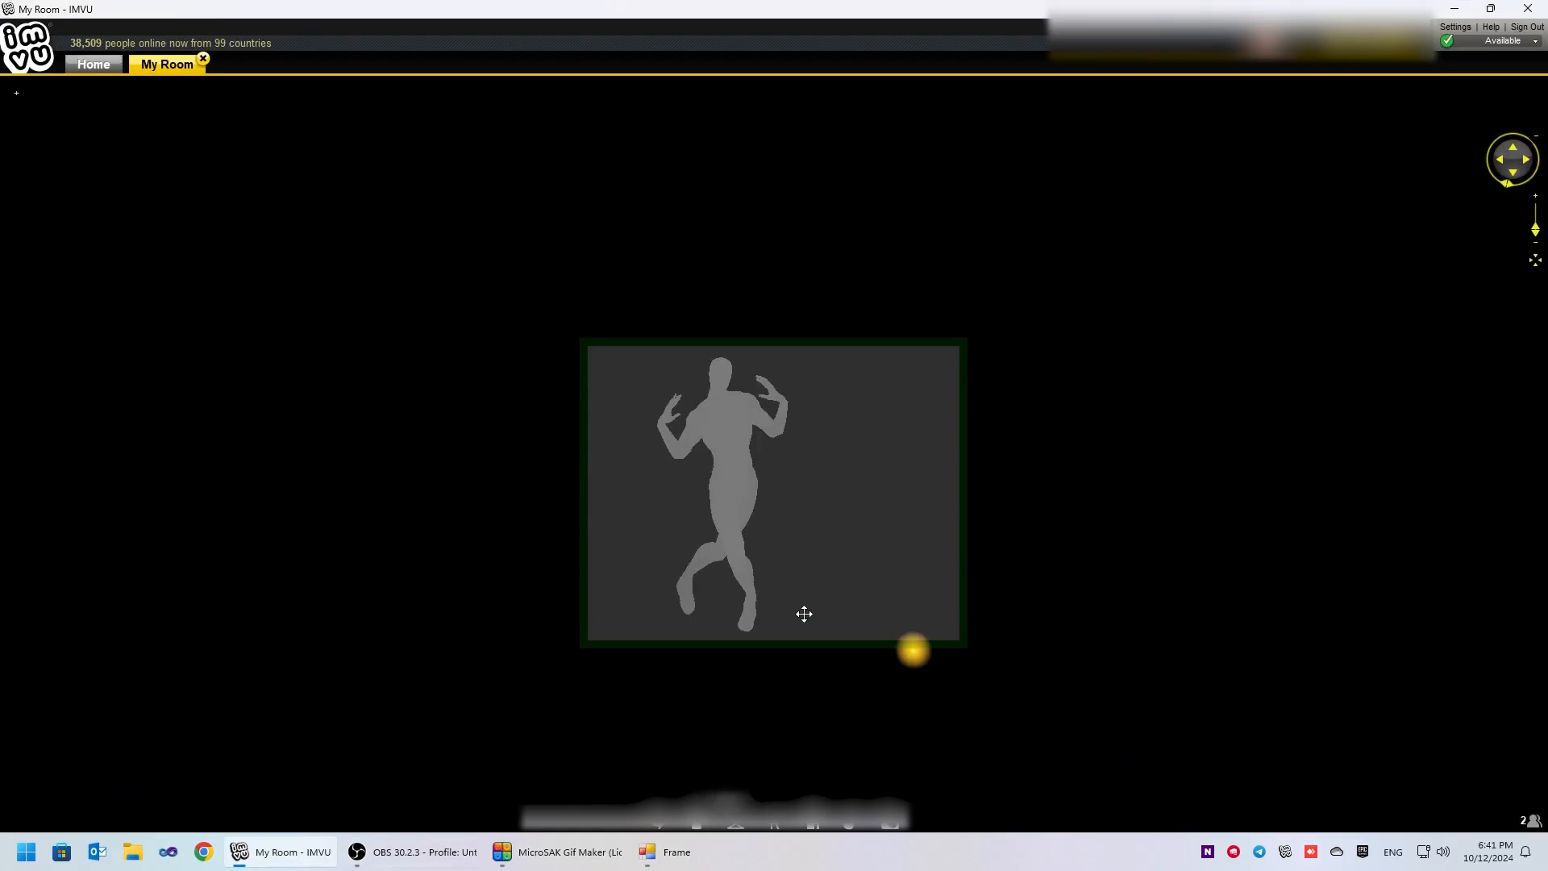
pyautogui.click(899, 555)
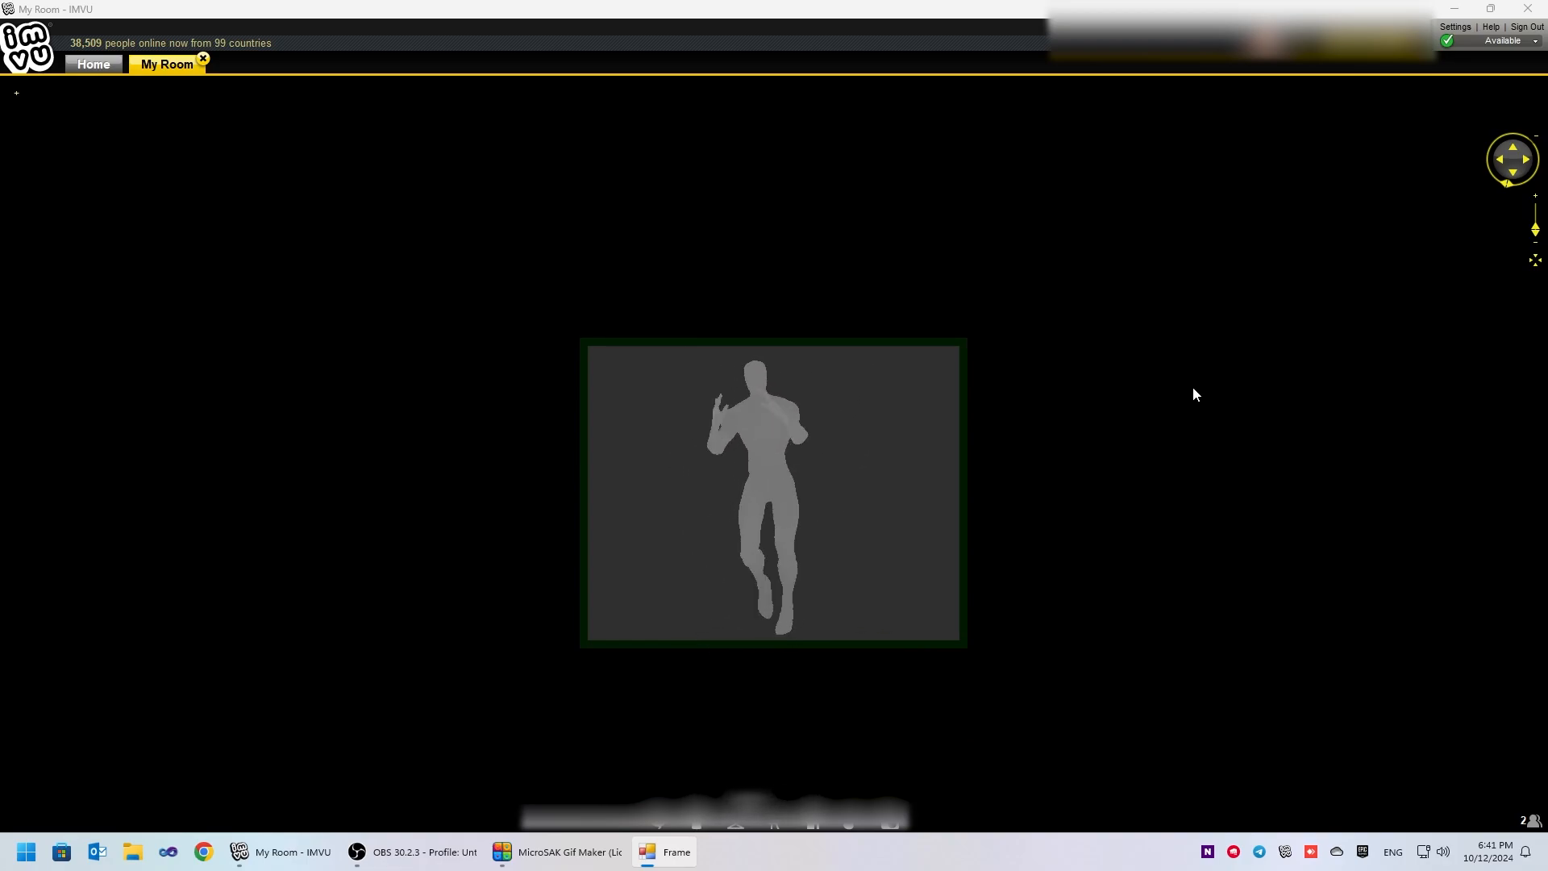
pyautogui.press('Escape')
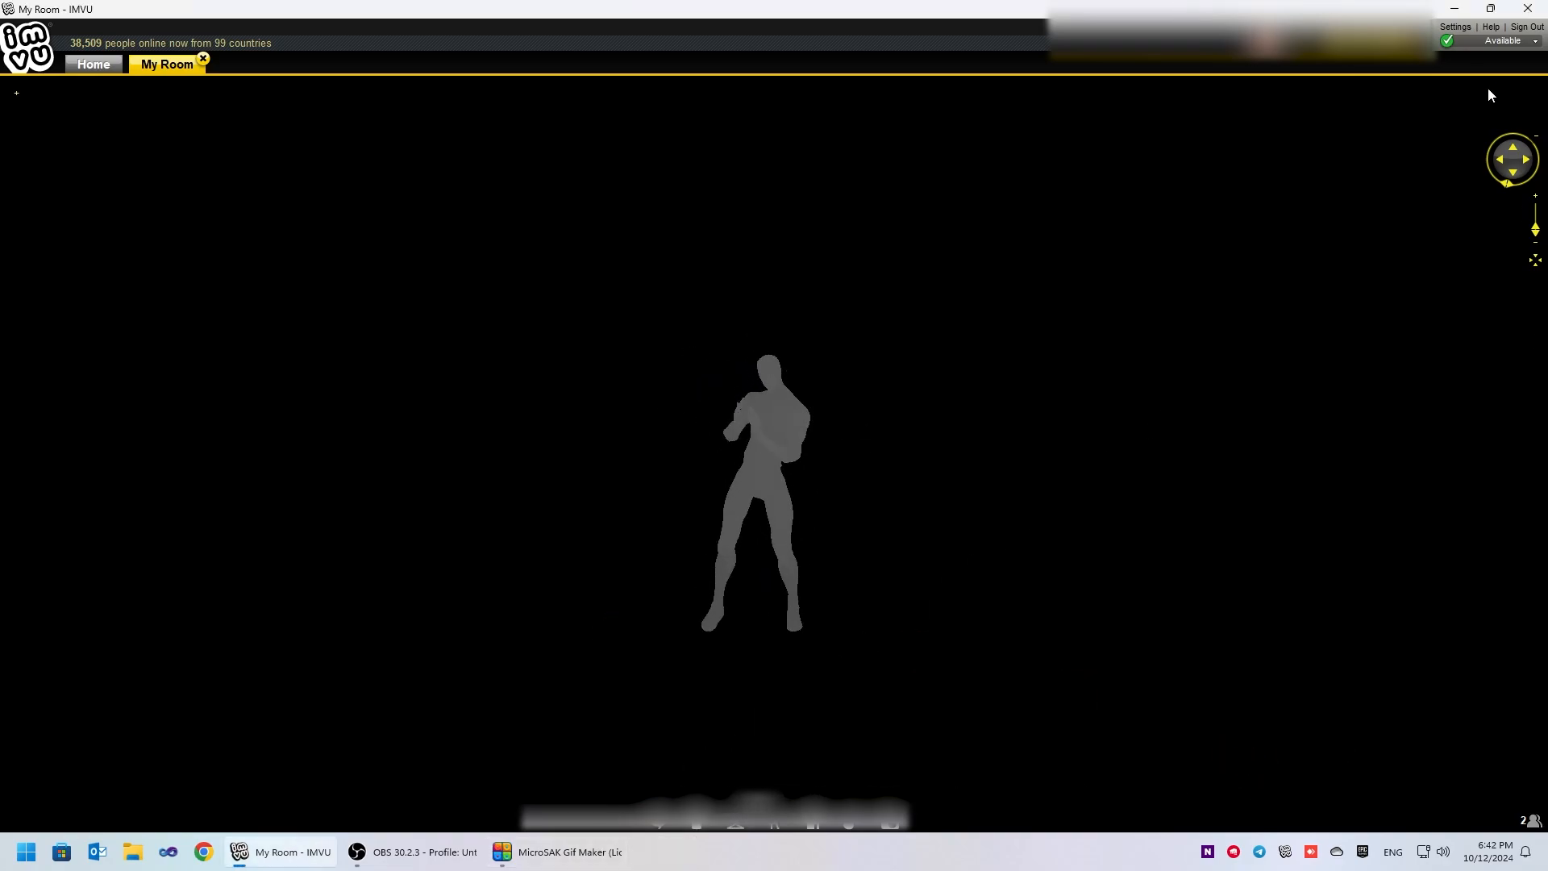
# - Minimise IMVU and preview the watermarked IMVU.gif from the Desktop, closing the viewer when done
pyautogui.click(1454, 16)
pyautogui.doubleClick(230, 369)
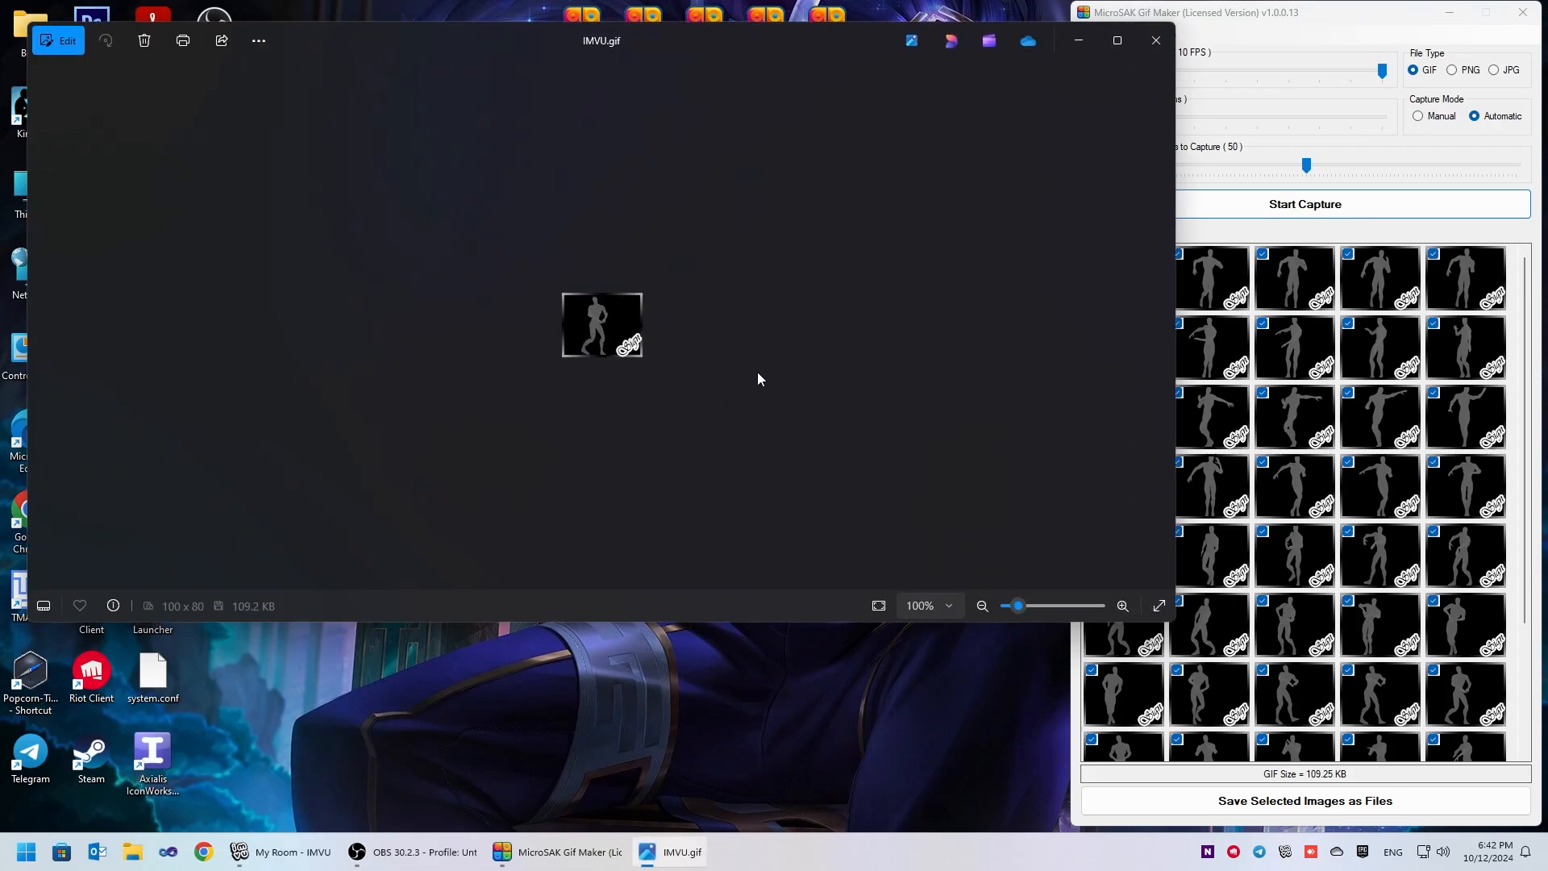
pyautogui.click(1163, 50)
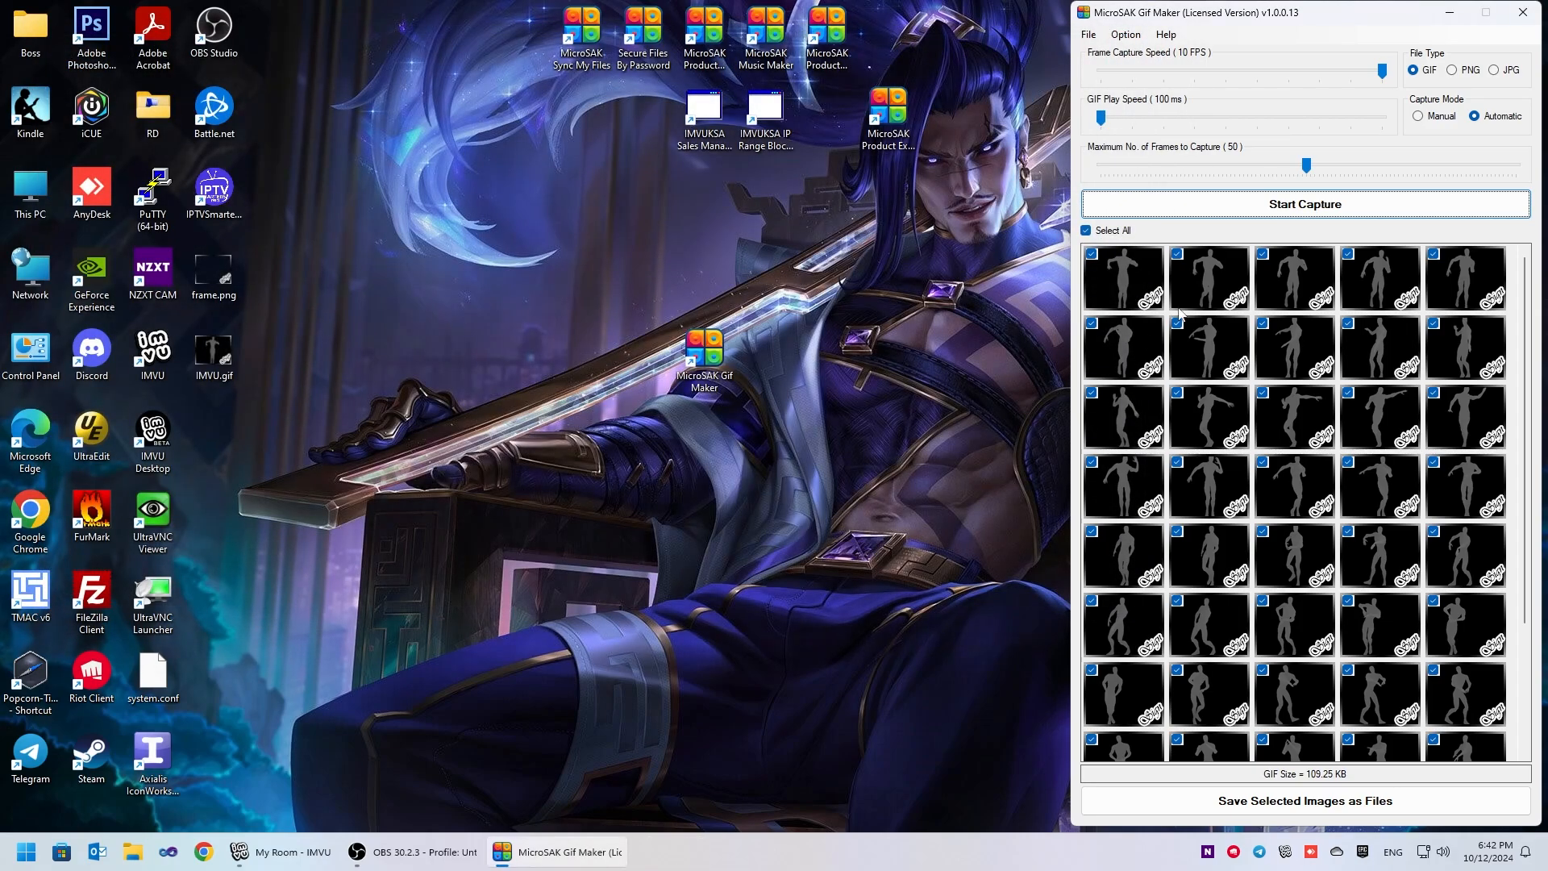
# - Start a new capture in Manual mode, with the capture frame positioned over the avatar in IMVU and Gif Maker kept in view
pyautogui.click(1420, 118)
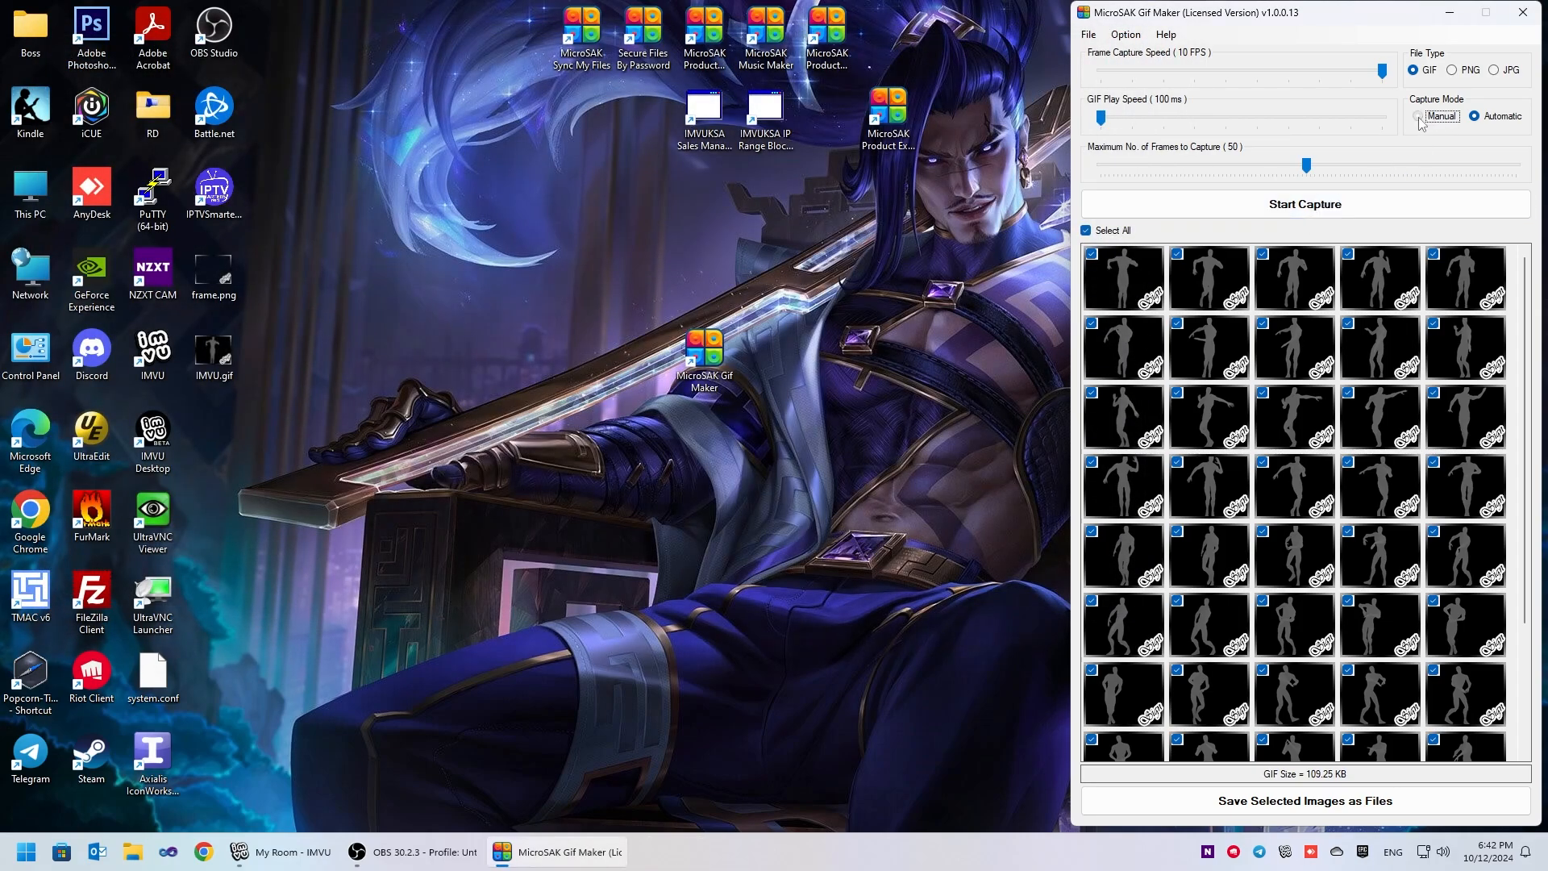
pyautogui.click(1280, 207)
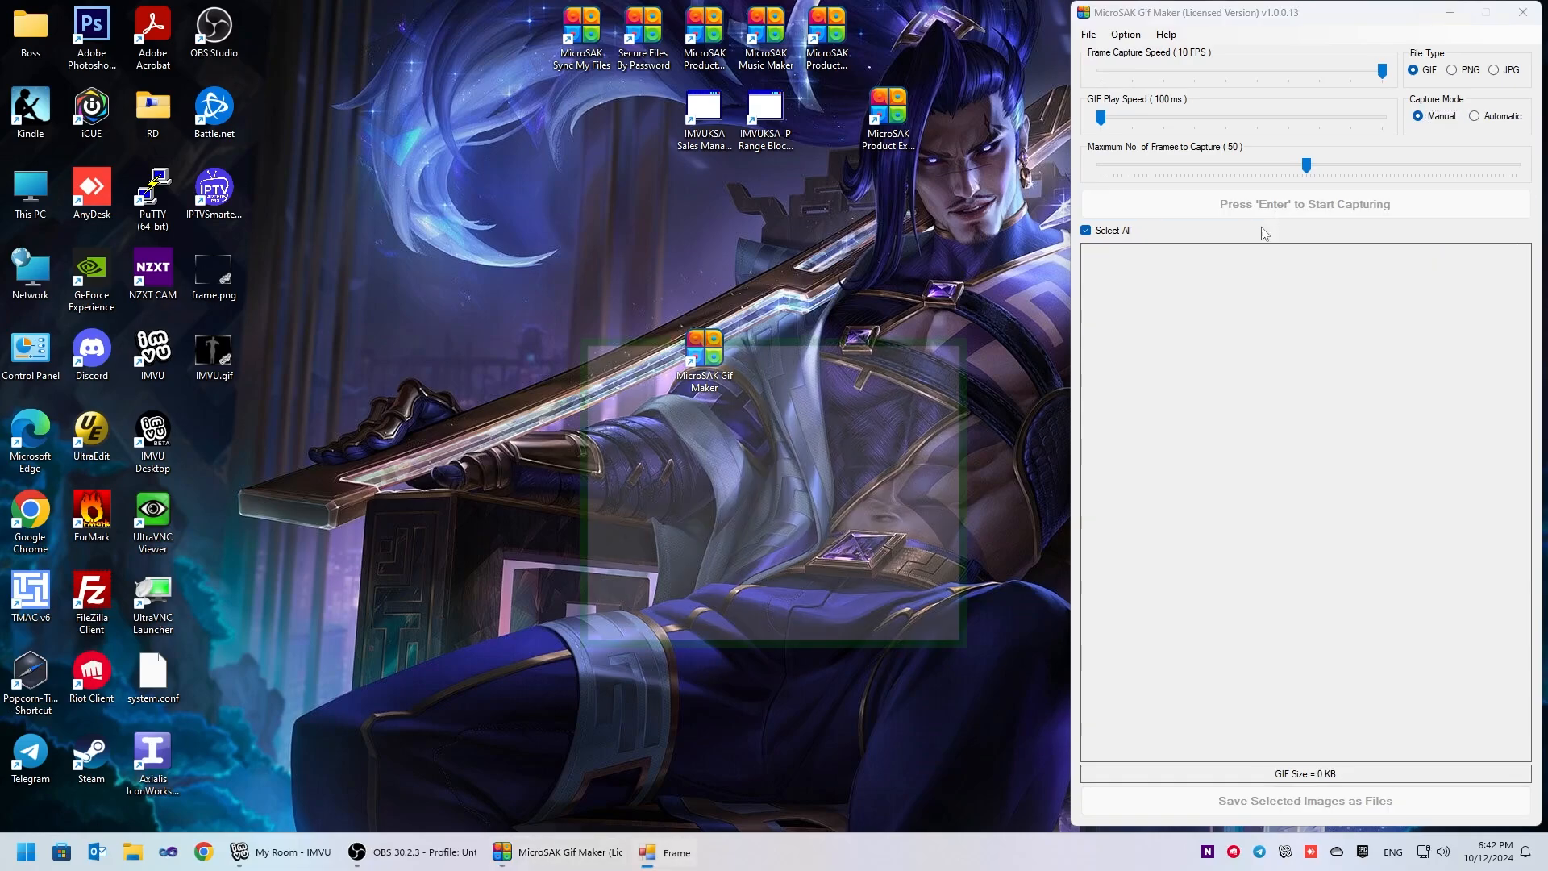
pyautogui.click(307, 858)
pyautogui.click(557, 852)
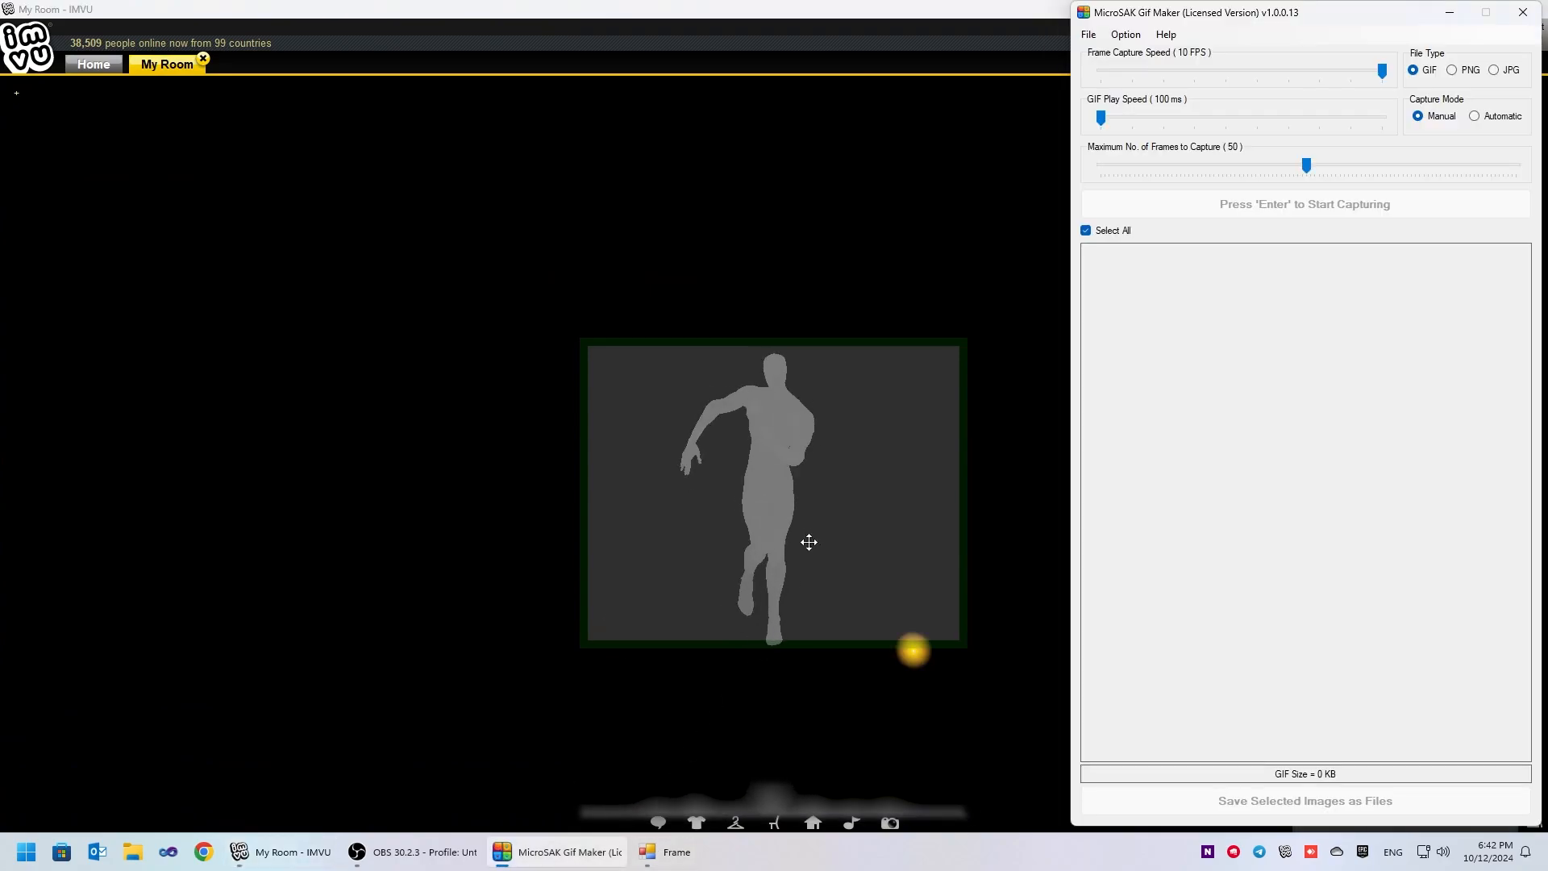
pyautogui.moveTo(845, 515); pyautogui.dragTo(843, 518)
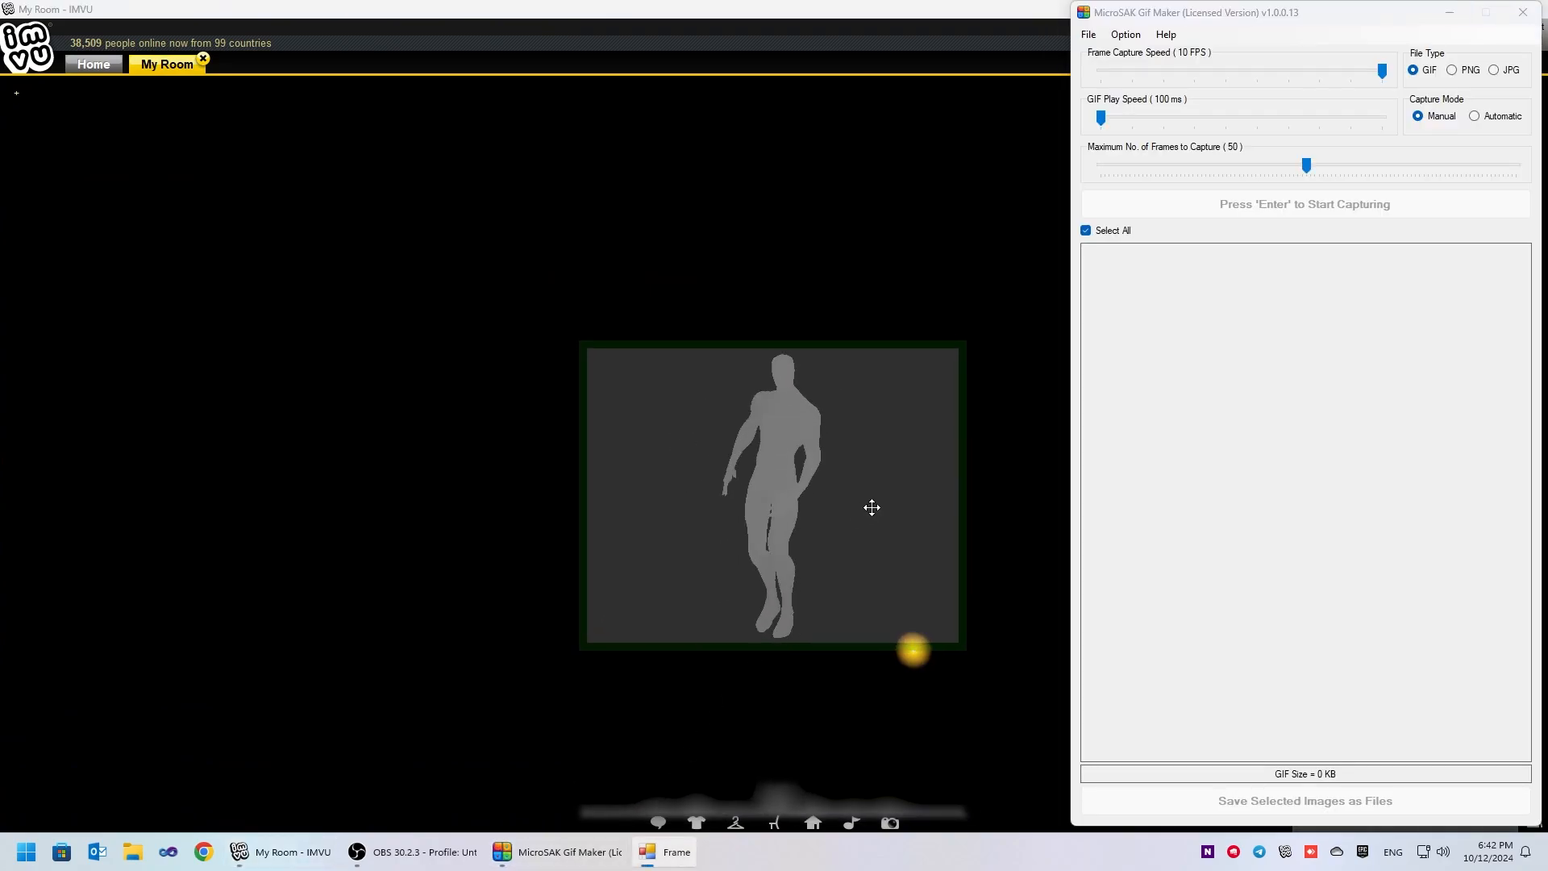
# - Manually capture ten frames of the dancing avatar one by one and end the capture
pyautogui.press('Return')
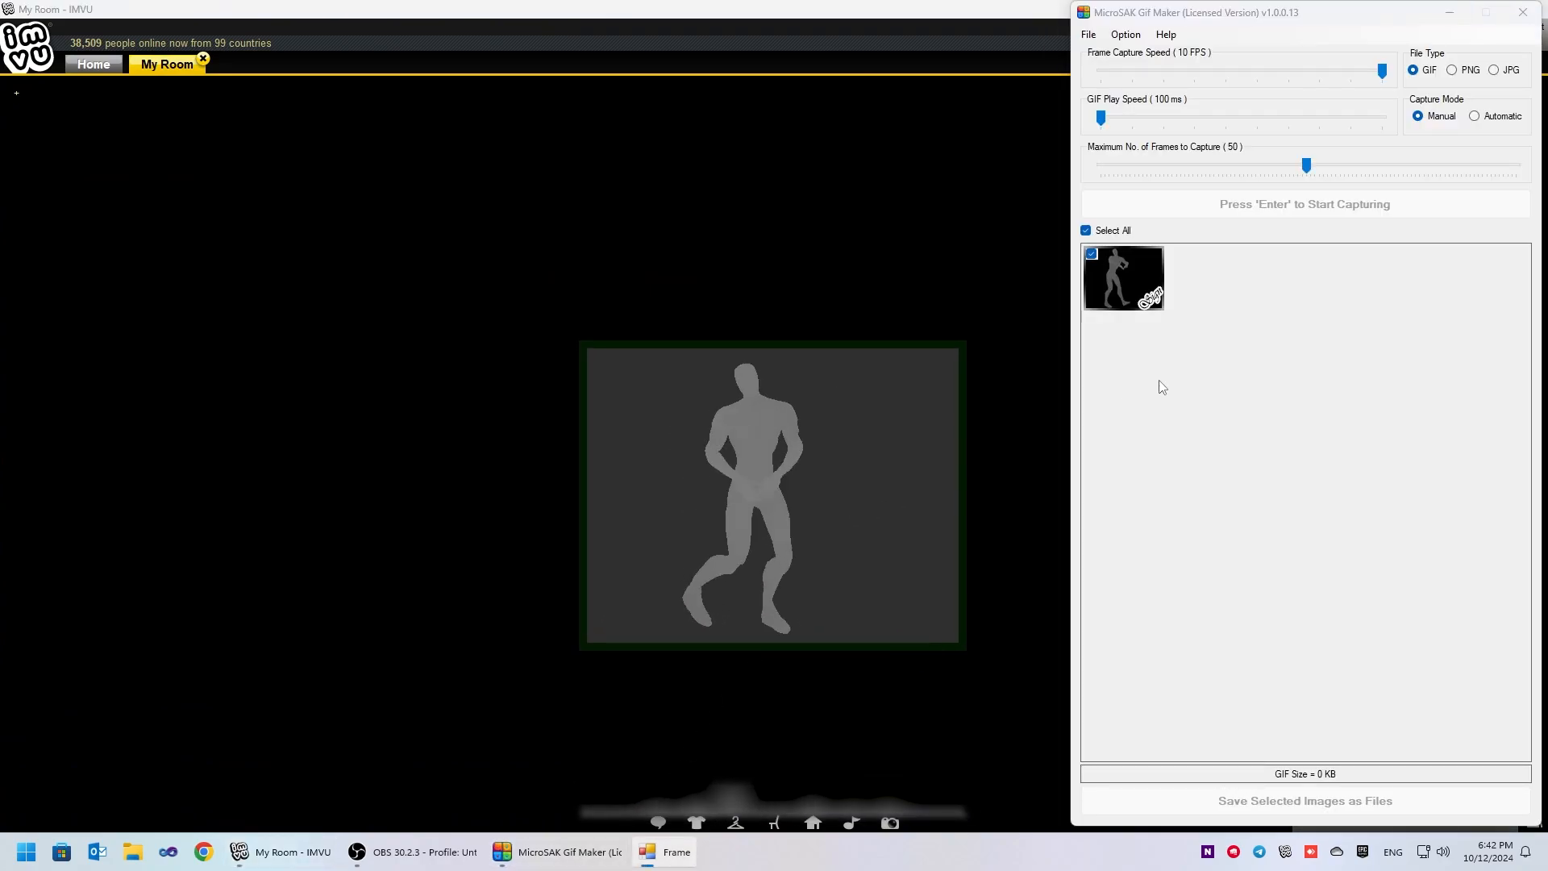
pyautogui.press('Return')
pyautogui.press('Return')
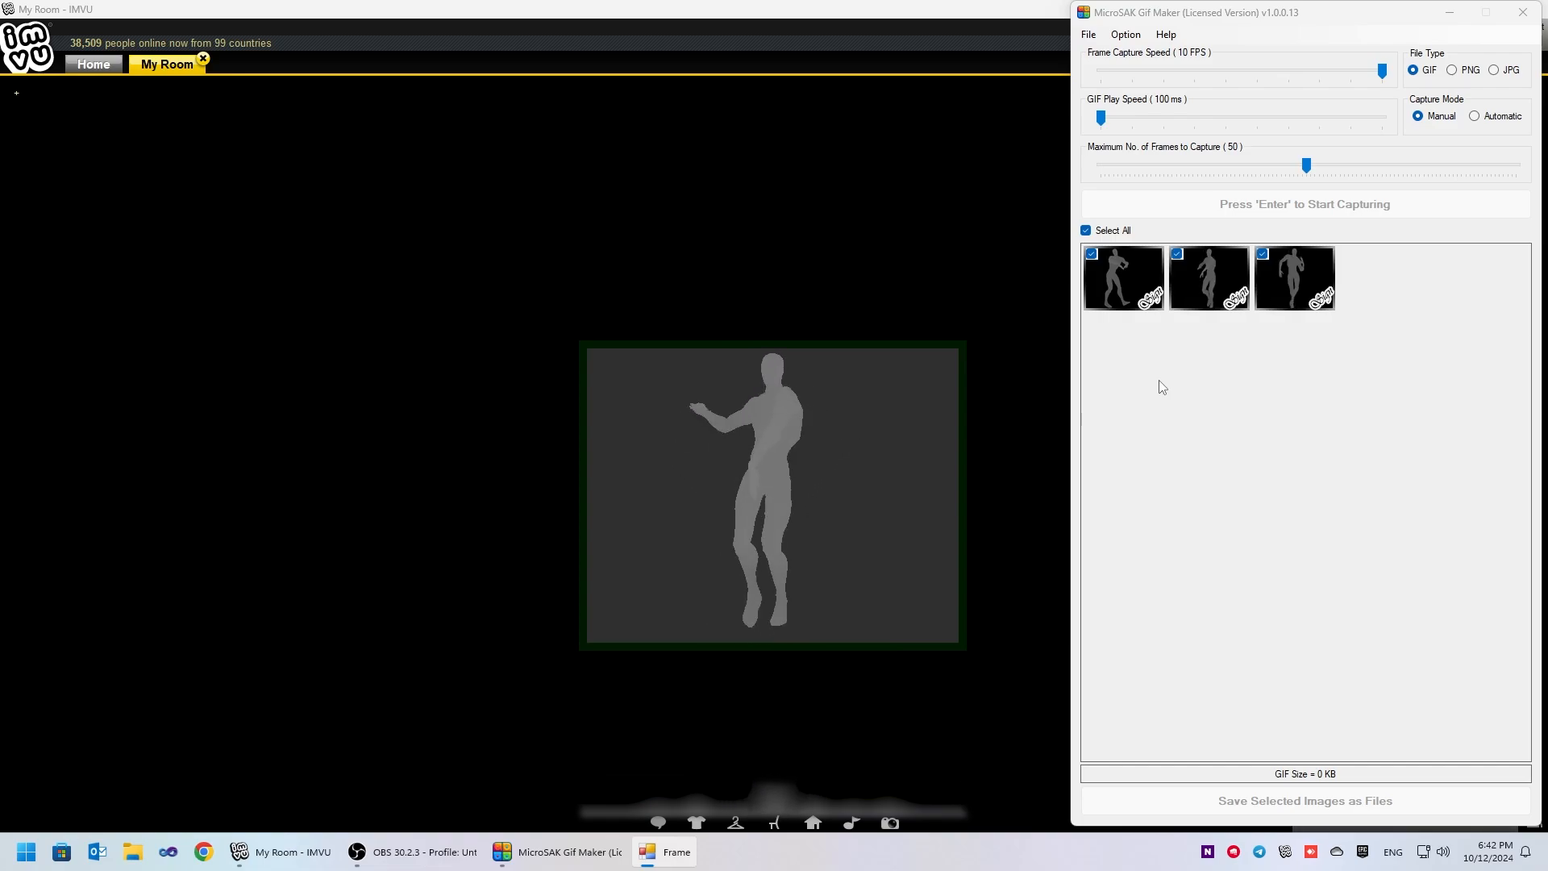
pyautogui.press('Return')
pyautogui.press('Return')
pyautogui.press('Return')
pyautogui.press('Return')
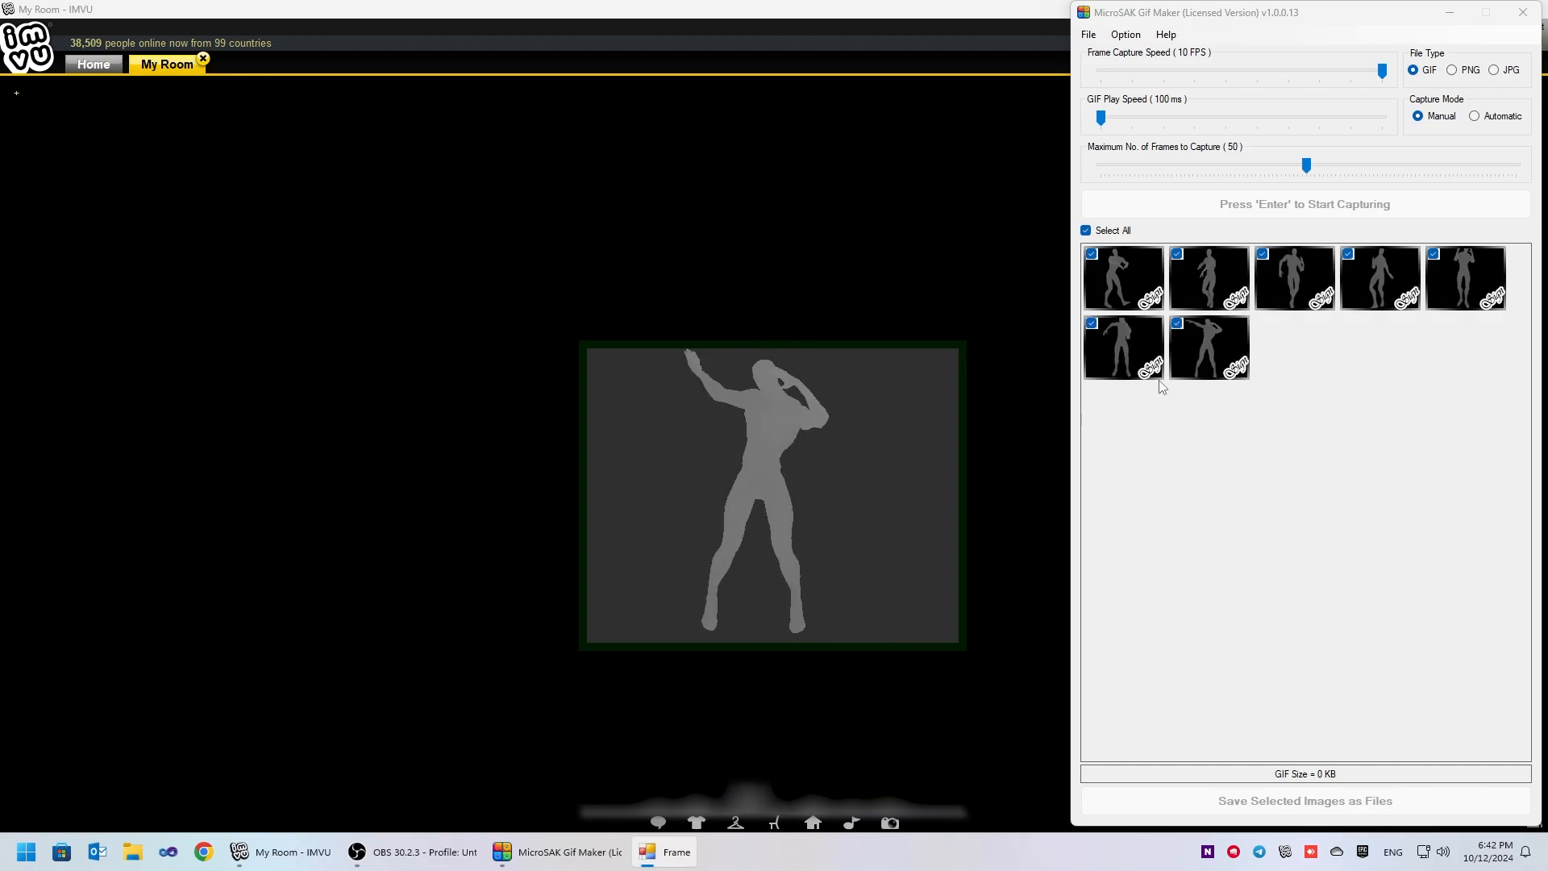
pyautogui.press('Return')
pyautogui.press('Return')
pyautogui.press('Return')
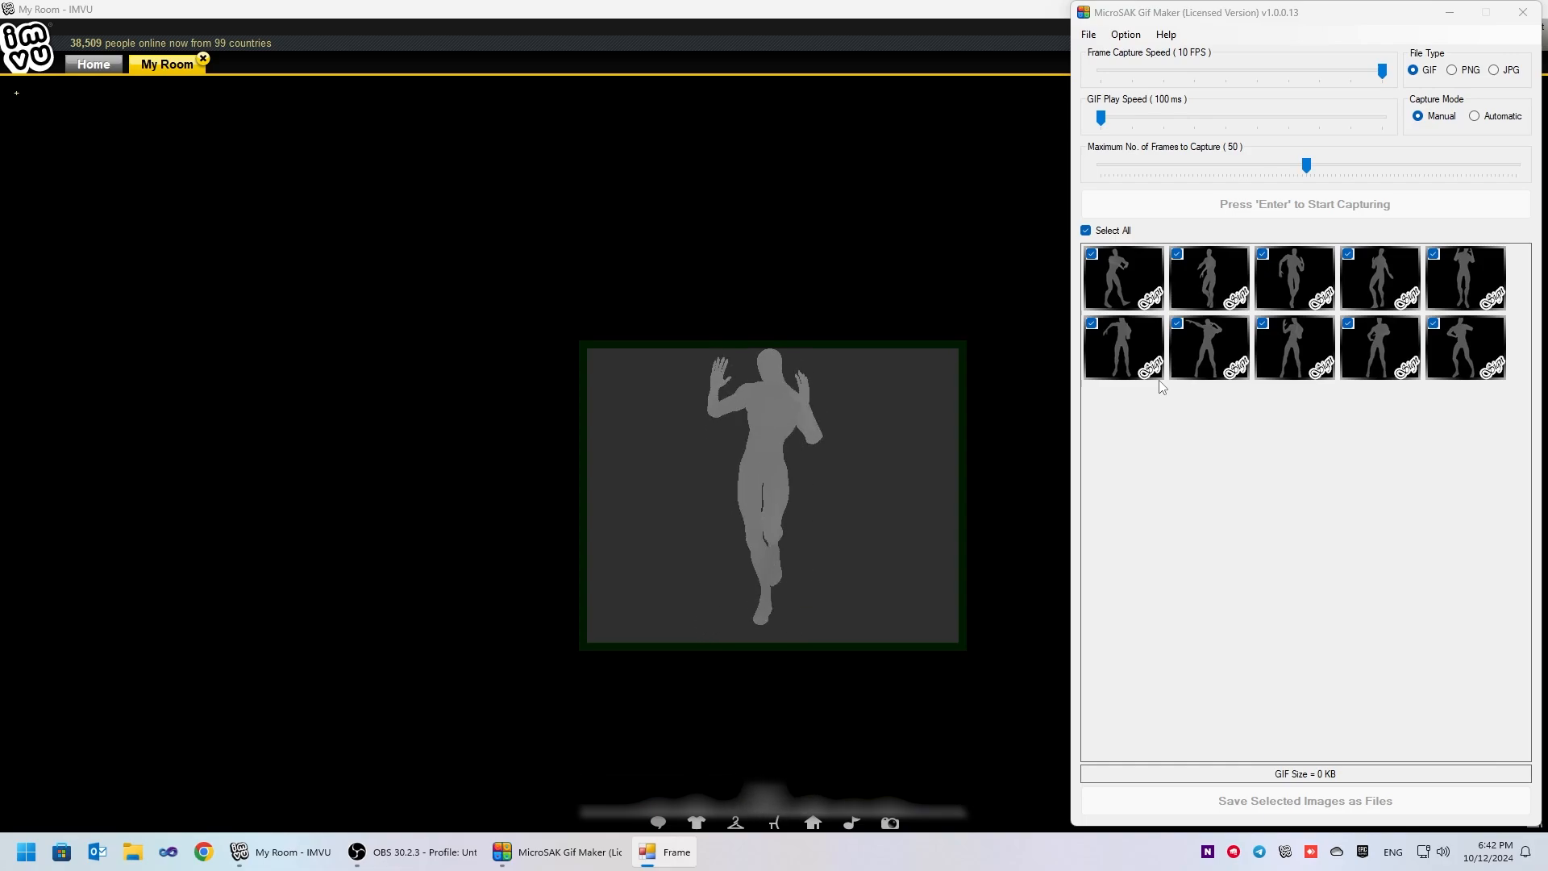
pyautogui.press('Escape')
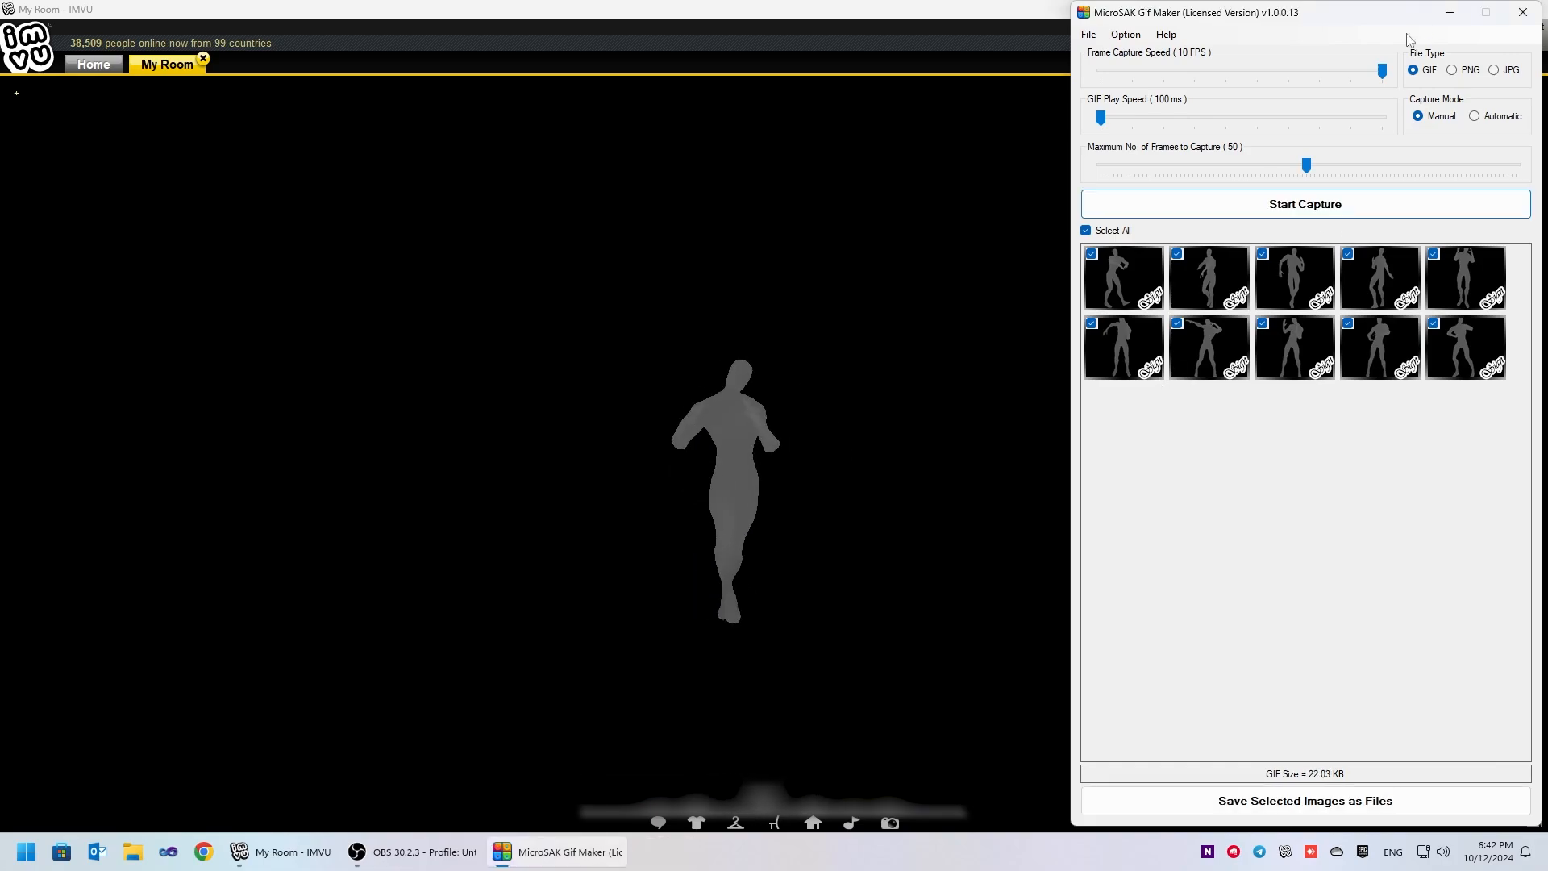
# - Show the Desktop and preview the manually captured IMVU.gif, closing the viewer when done
pyautogui.press('super+d')
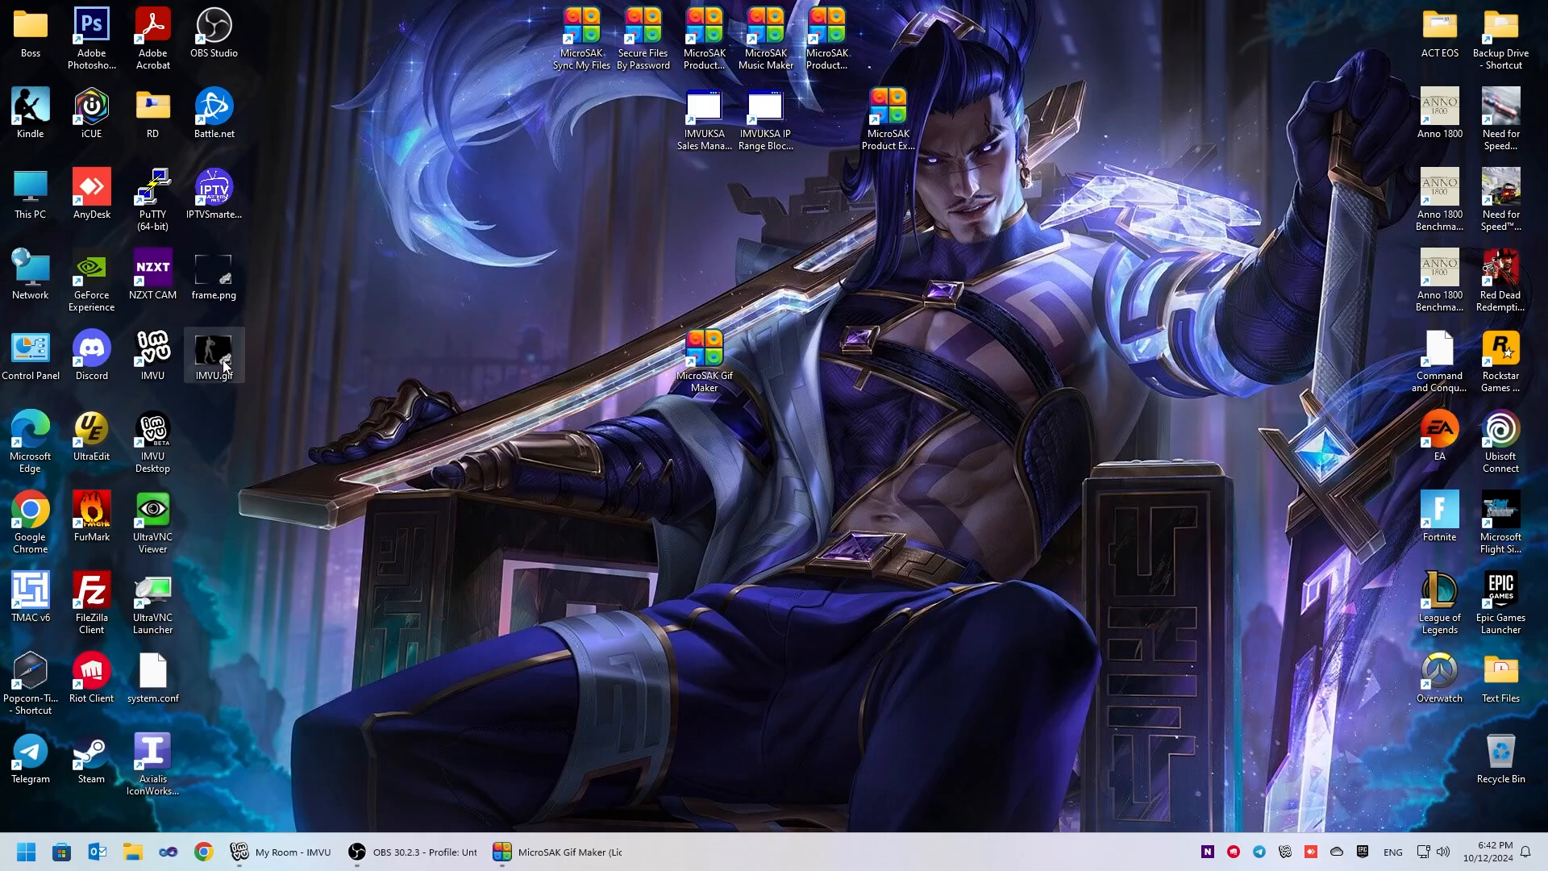
pyautogui.doubleClick(214, 355)
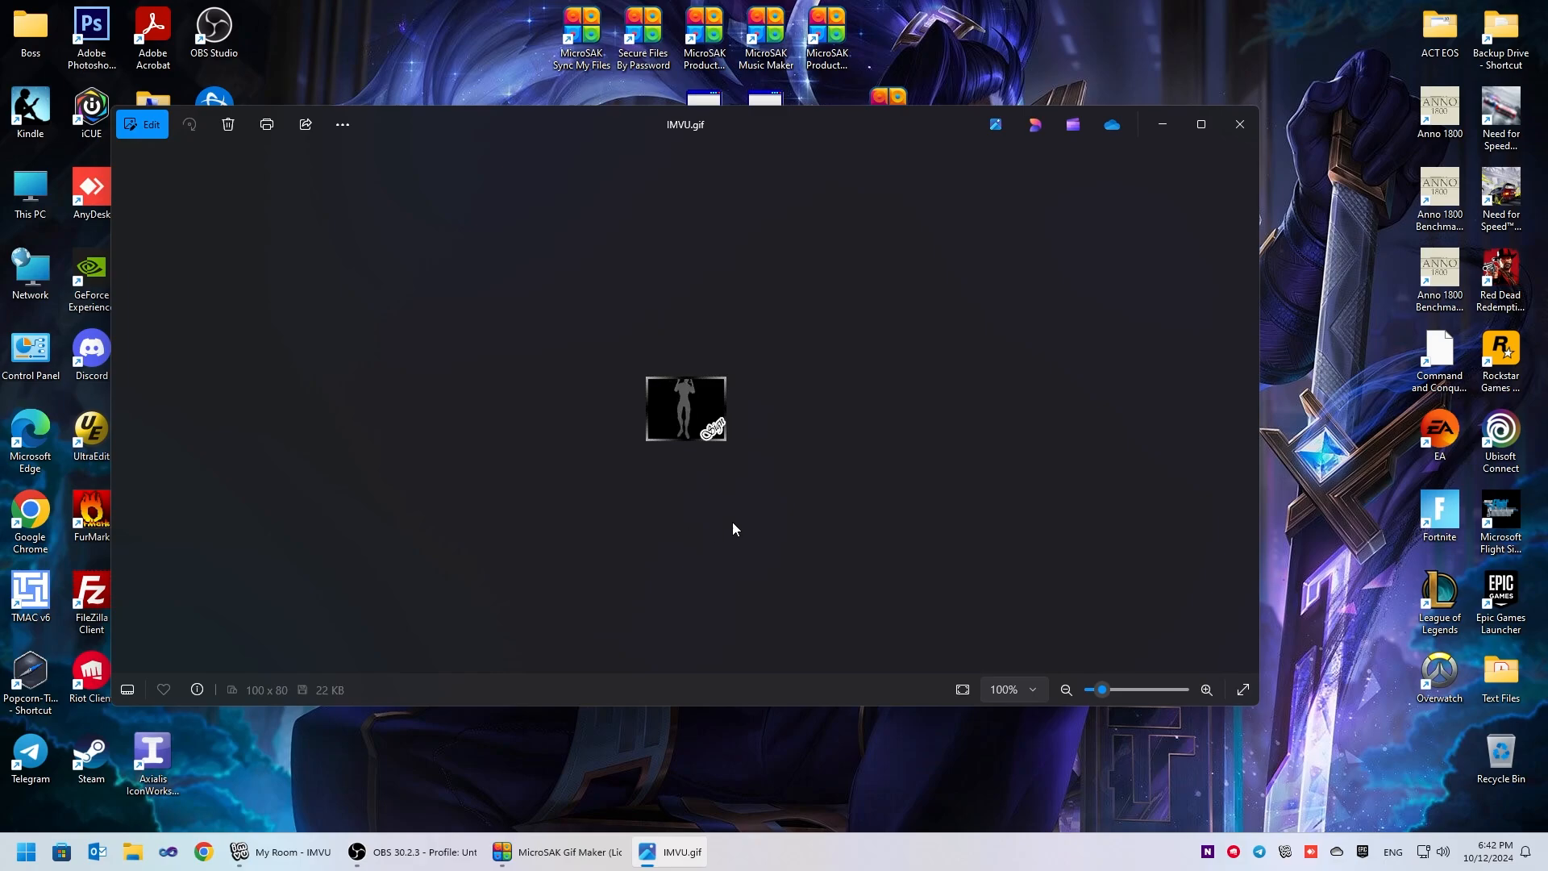
pyautogui.click(1240, 125)
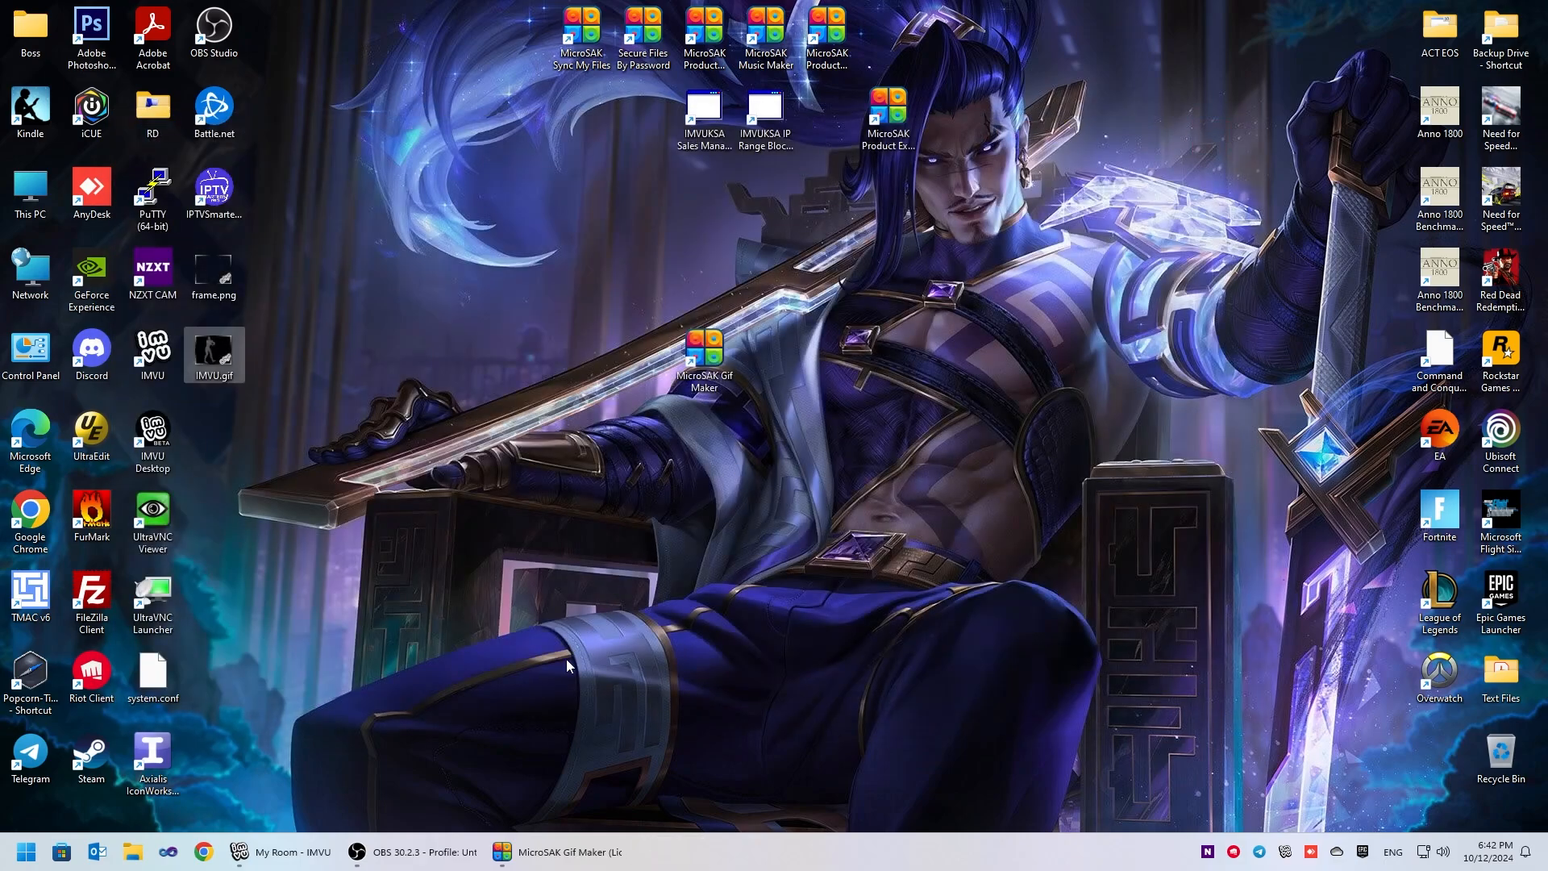
# - Return to MicroSAK Gif Maker and set the GIF play speed to 200 ms and the frame capture speed to 7 FPS
pyautogui.click(575, 844)
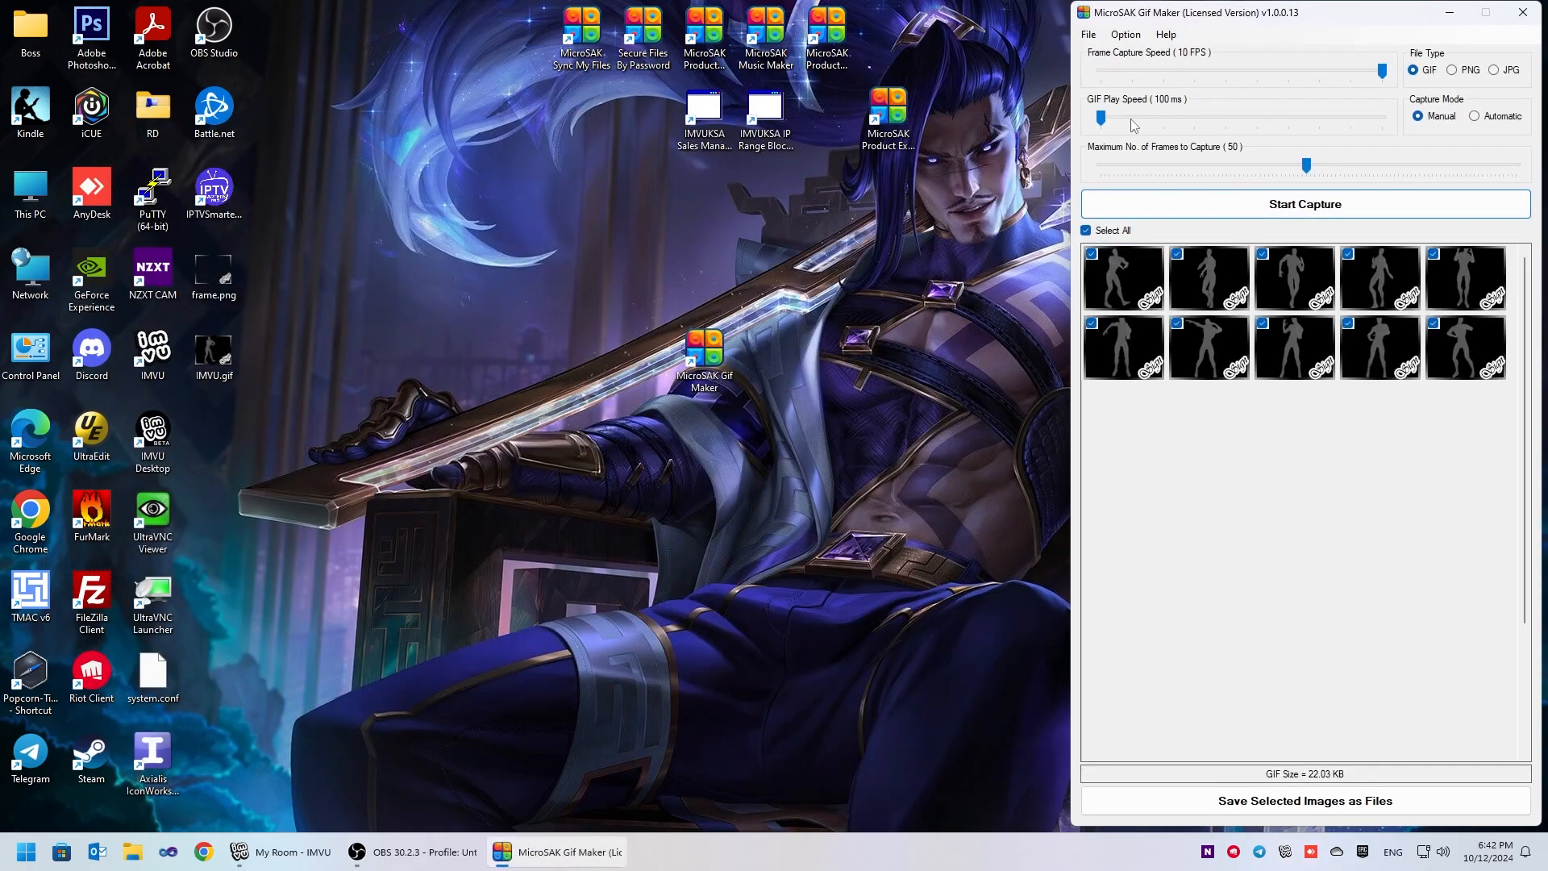
pyautogui.moveTo(1102, 118); pyautogui.dragTo(1165, 120)
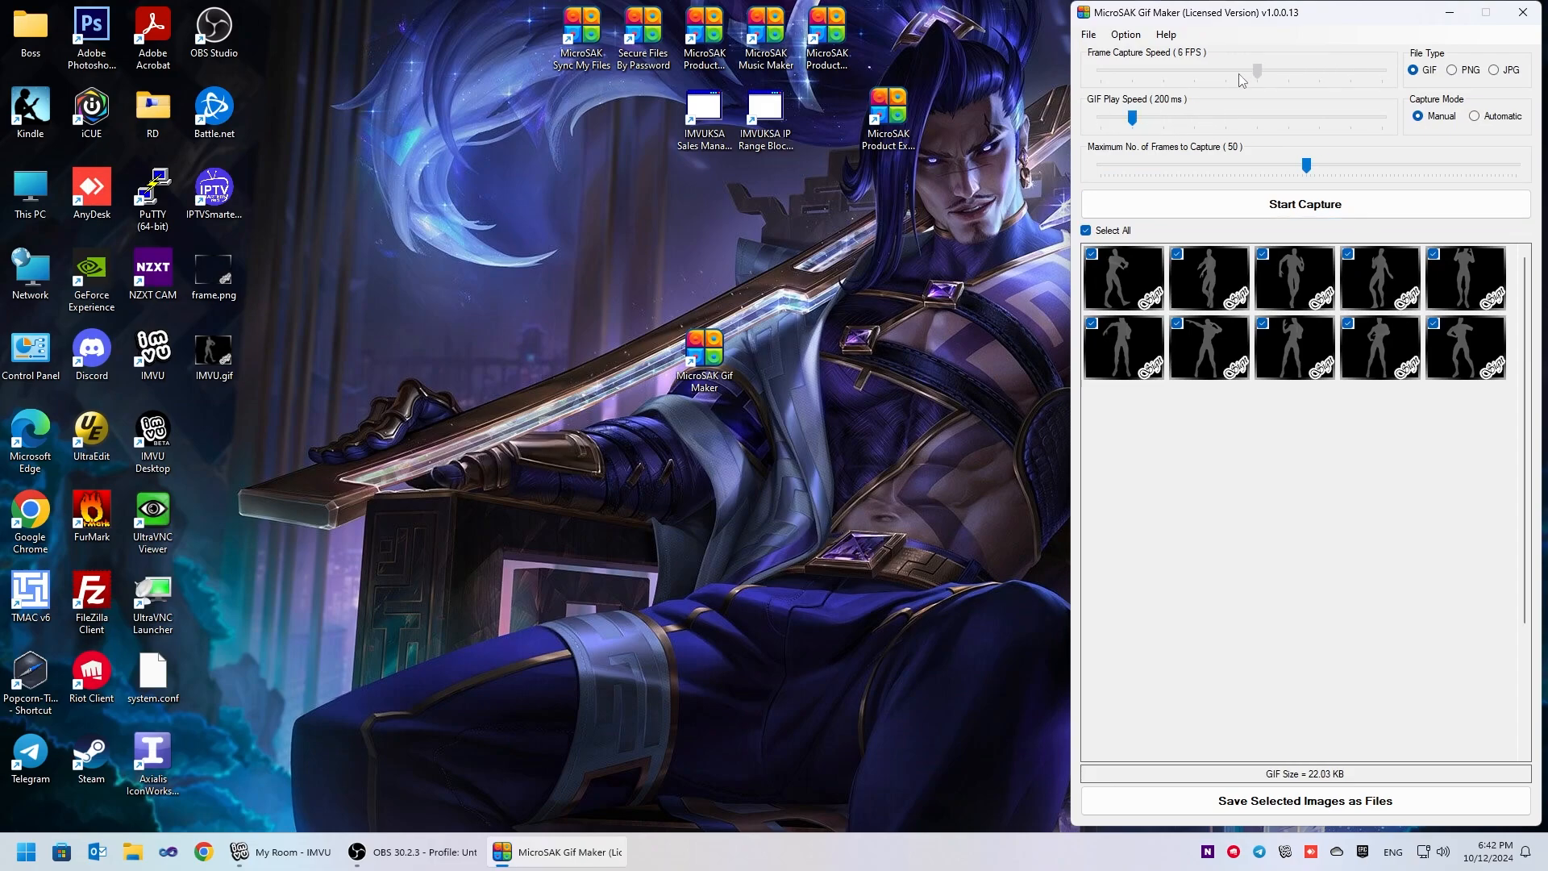
pyautogui.moveTo(1183, 79); pyautogui.dragTo(1294, 76)
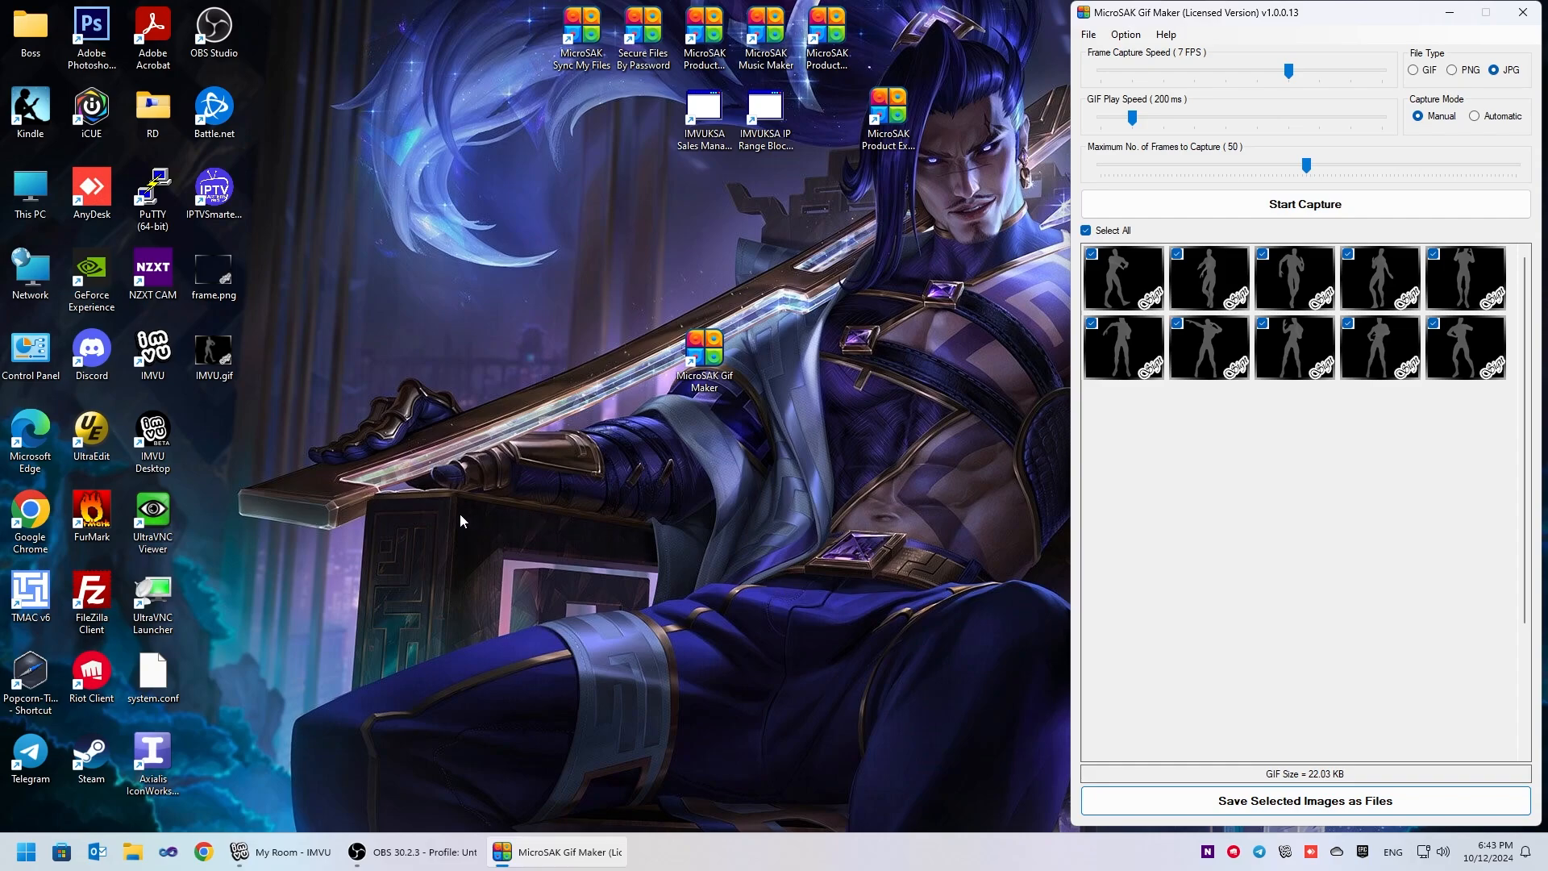
# - Save the captured frames to the Desktop as JPG images and again as PNG images
pyautogui.click(234, 443)
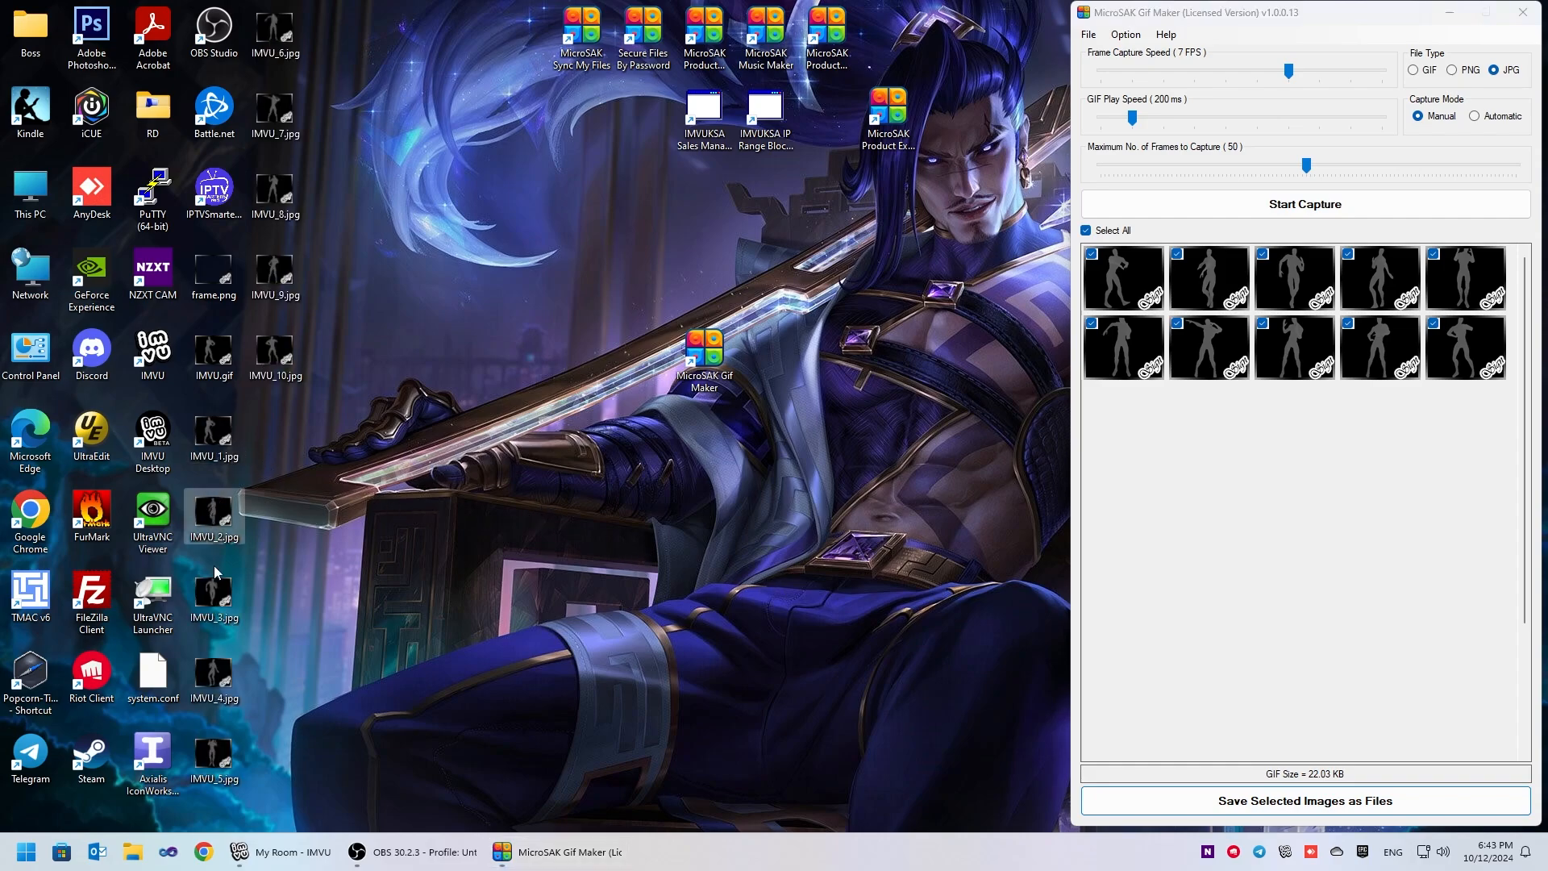
pyautogui.click(1452, 70)
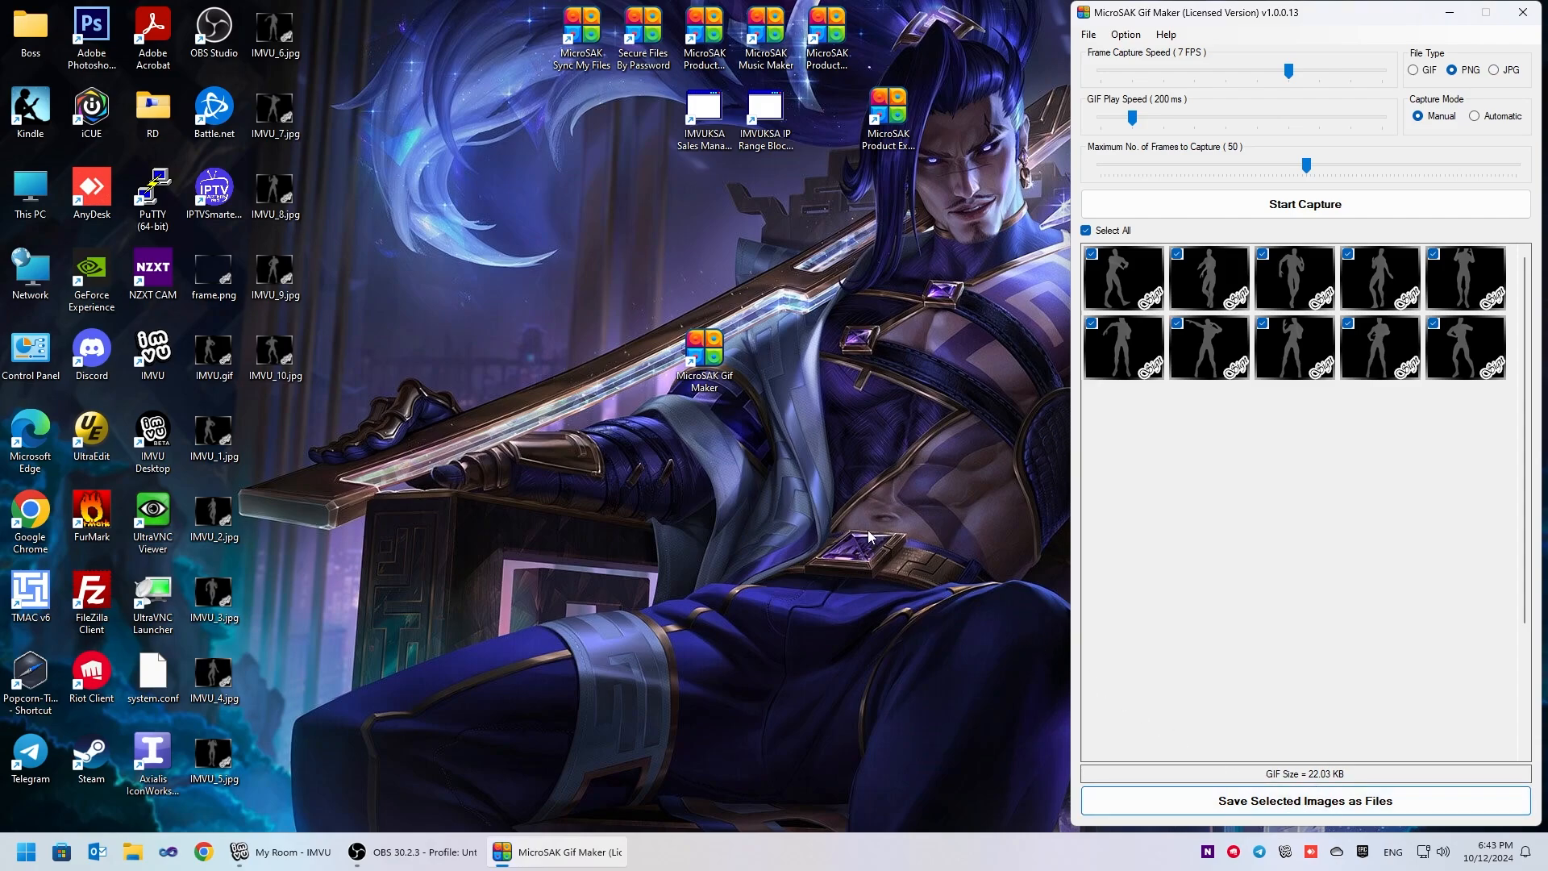
# - Check the size of IMVU_10.png in its file properties and close them
pyautogui.rightClick(284, 373)
pyautogui.click(358, 819)
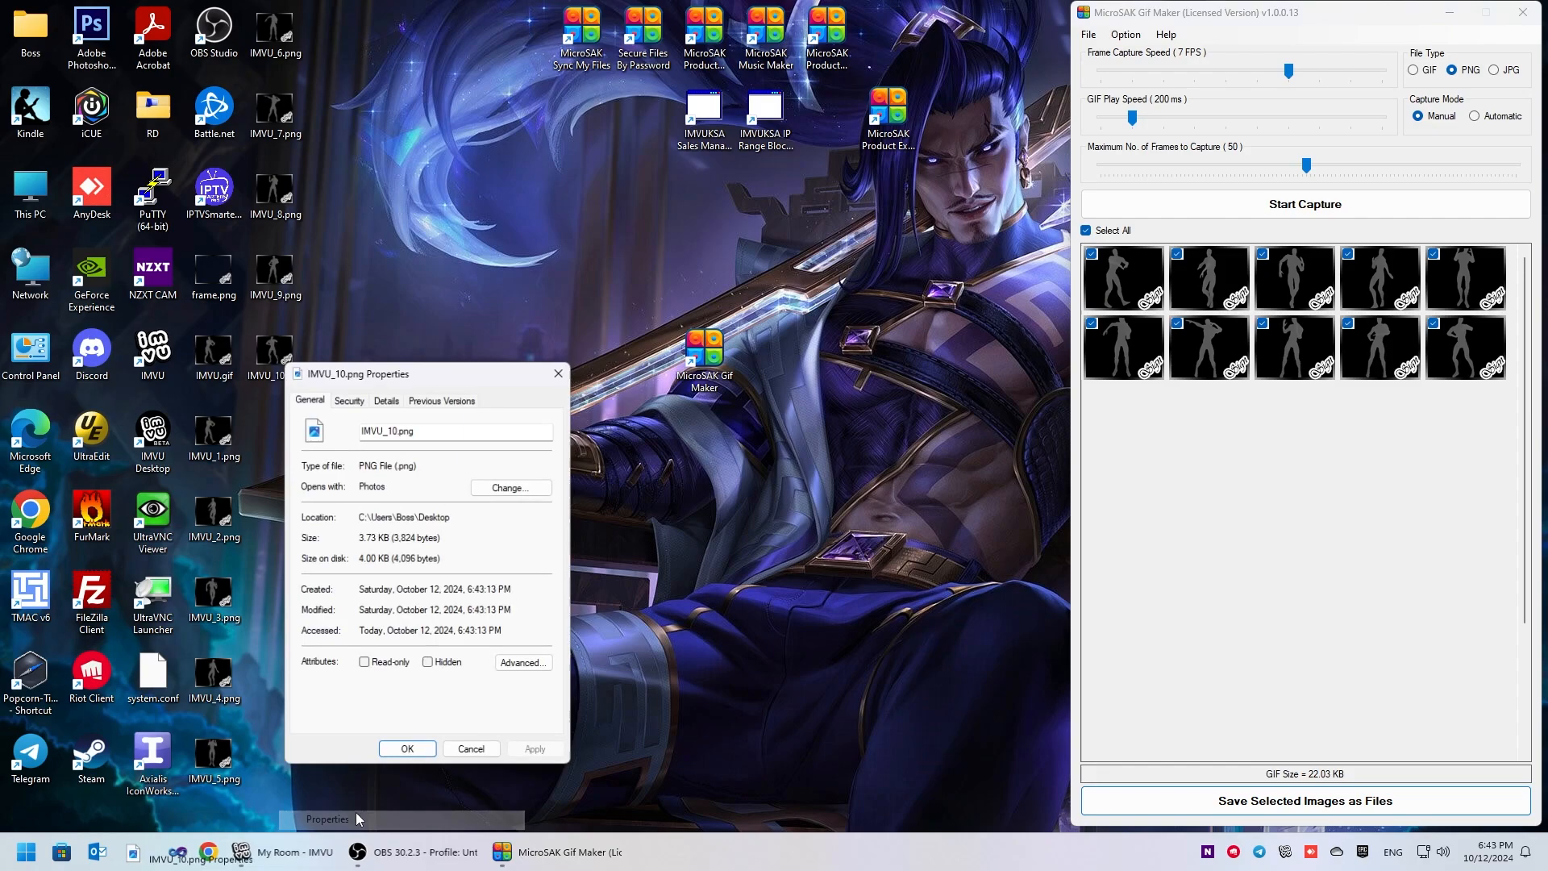
pyautogui.click(566, 375)
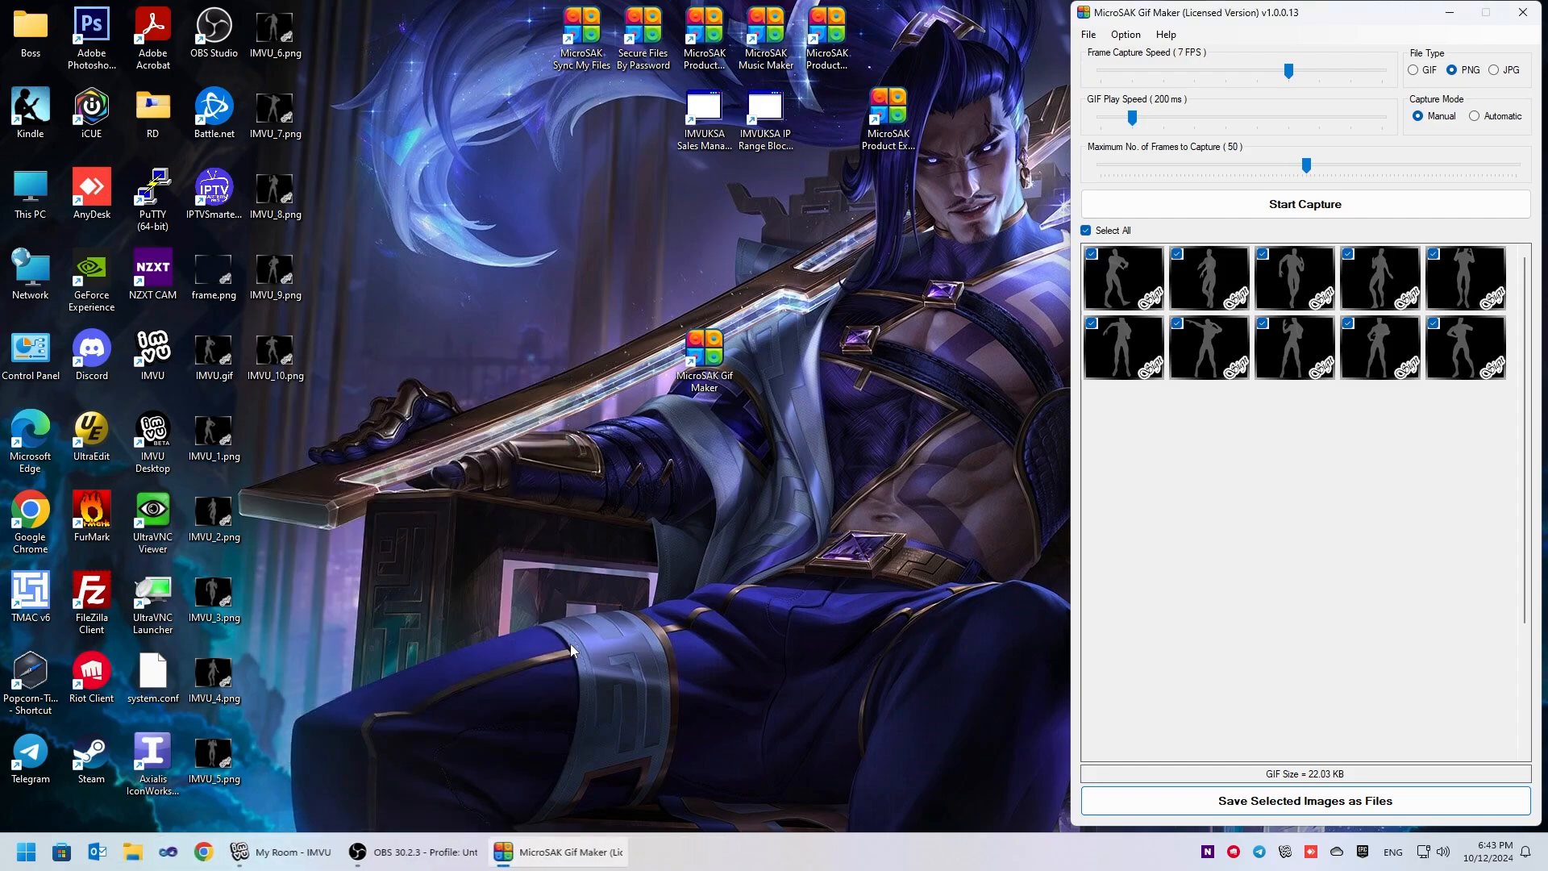